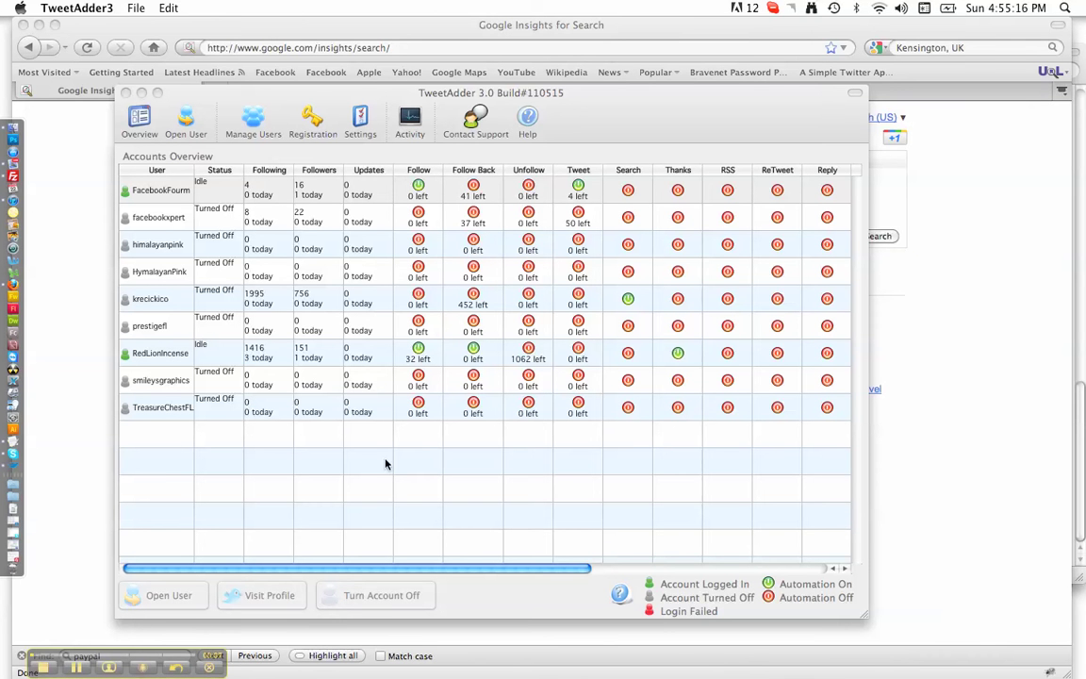
# Step: Bring the TweetAdder window forward and move it up to show all nine accounts
pyautogui.moveTo(528, 92)
pyautogui.mouseDown()
pyautogui.moveTo(609, 60)
pyautogui.moveTo(627, 35)
pyautogui.mouseUp()
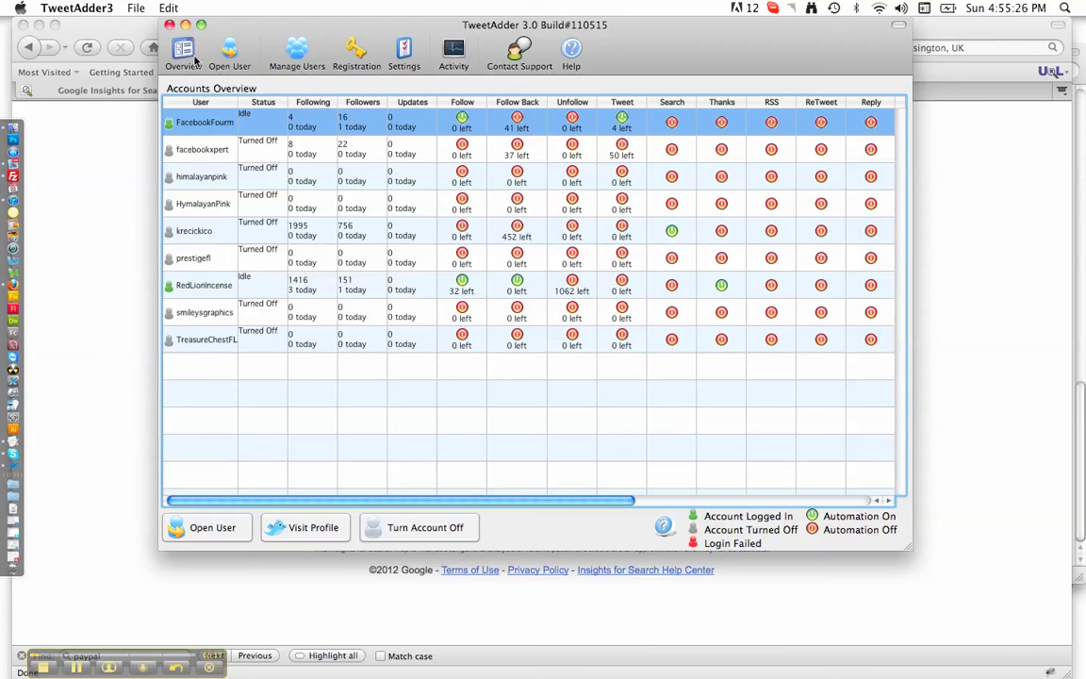
pyautogui.click(229, 52)
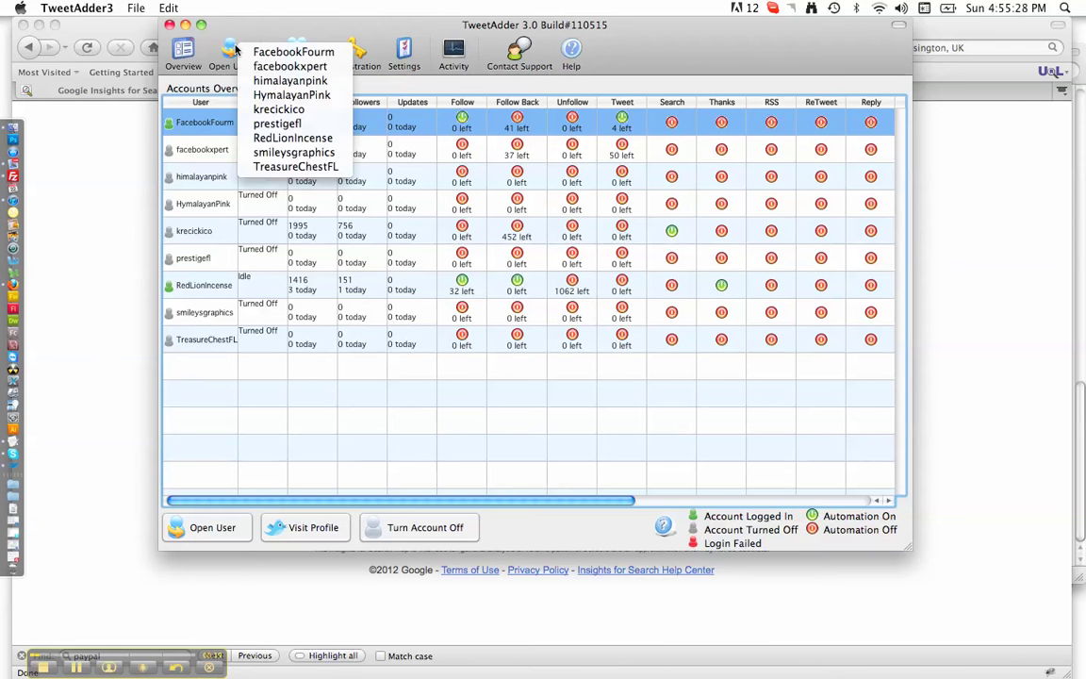
pyautogui.click(253, 55)
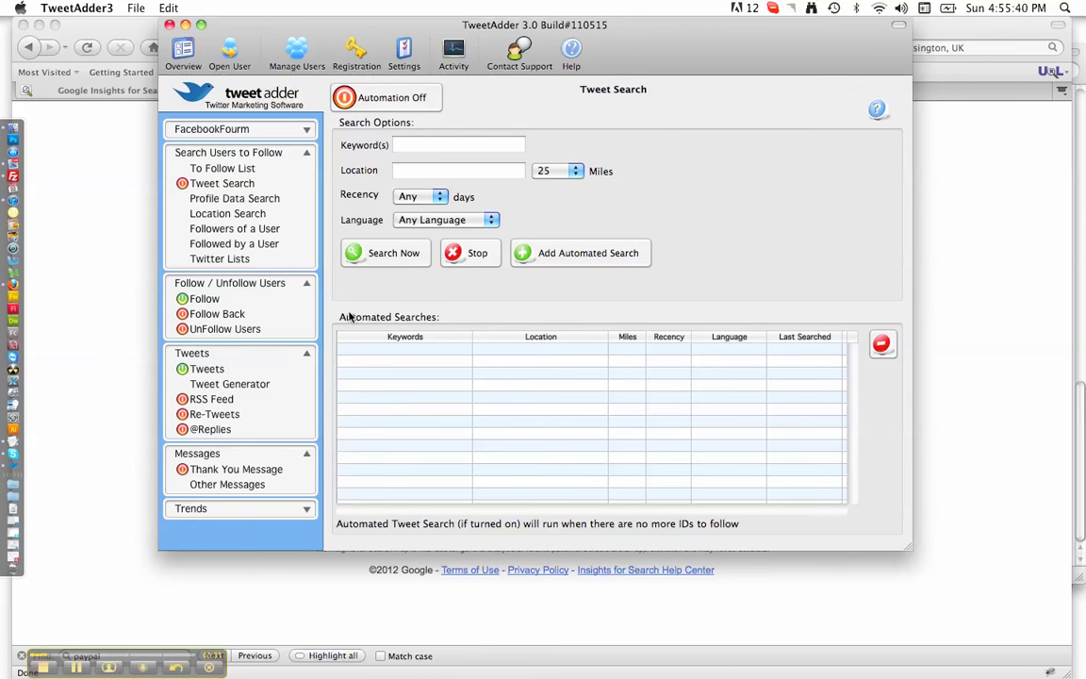
pyautogui.click(226, 300)
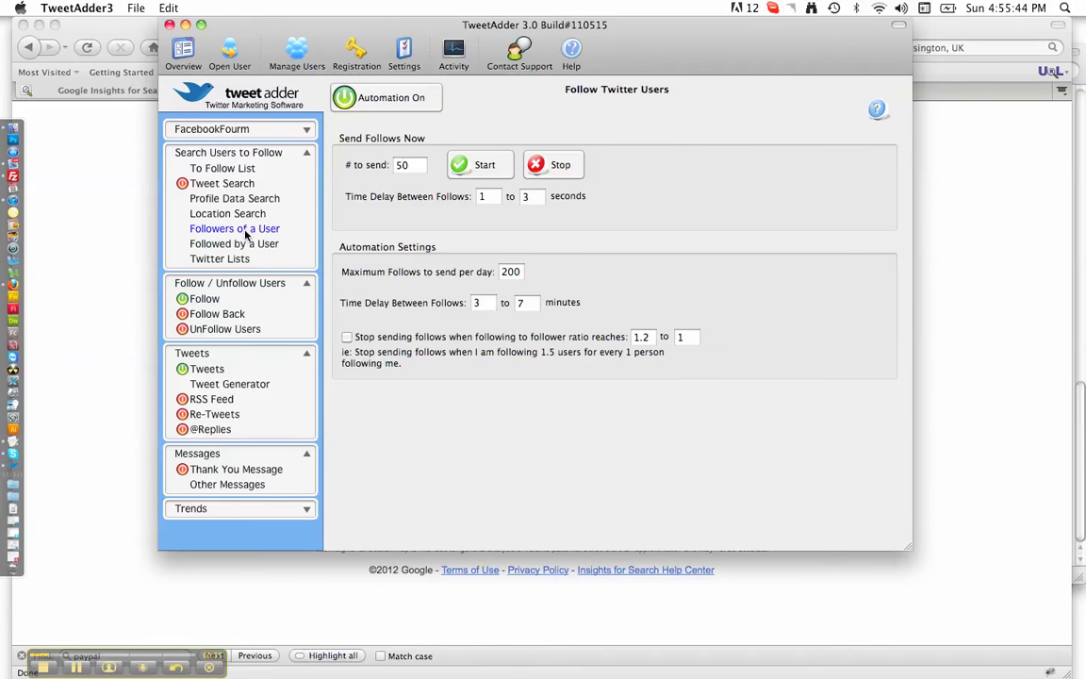
pyautogui.click(206, 368)
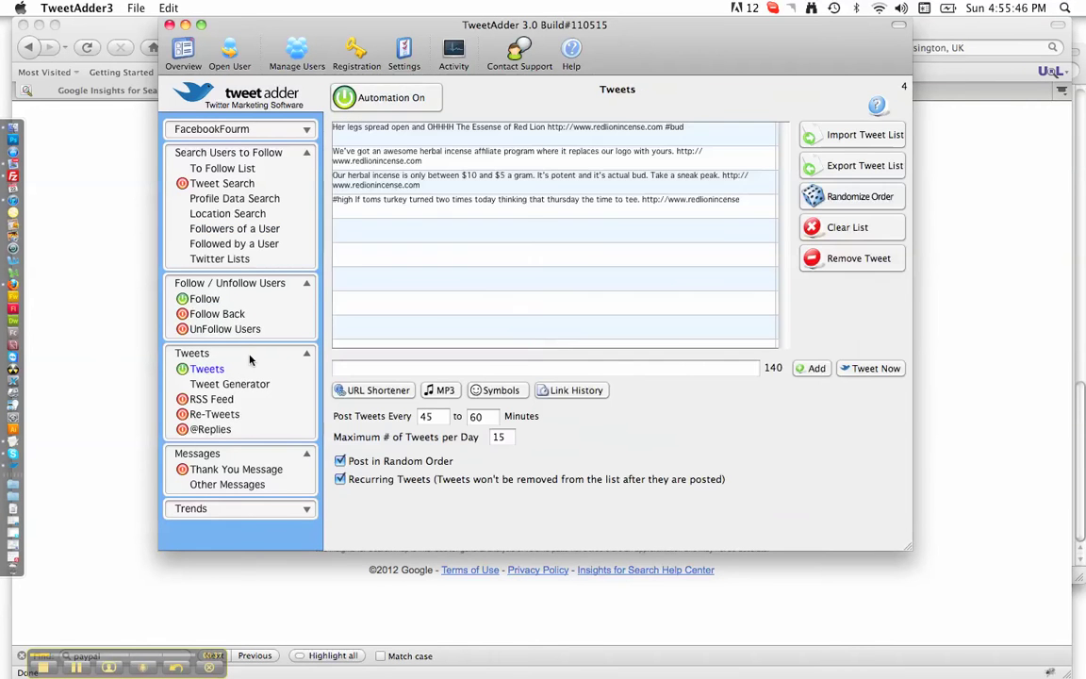
pyautogui.click(231, 385)
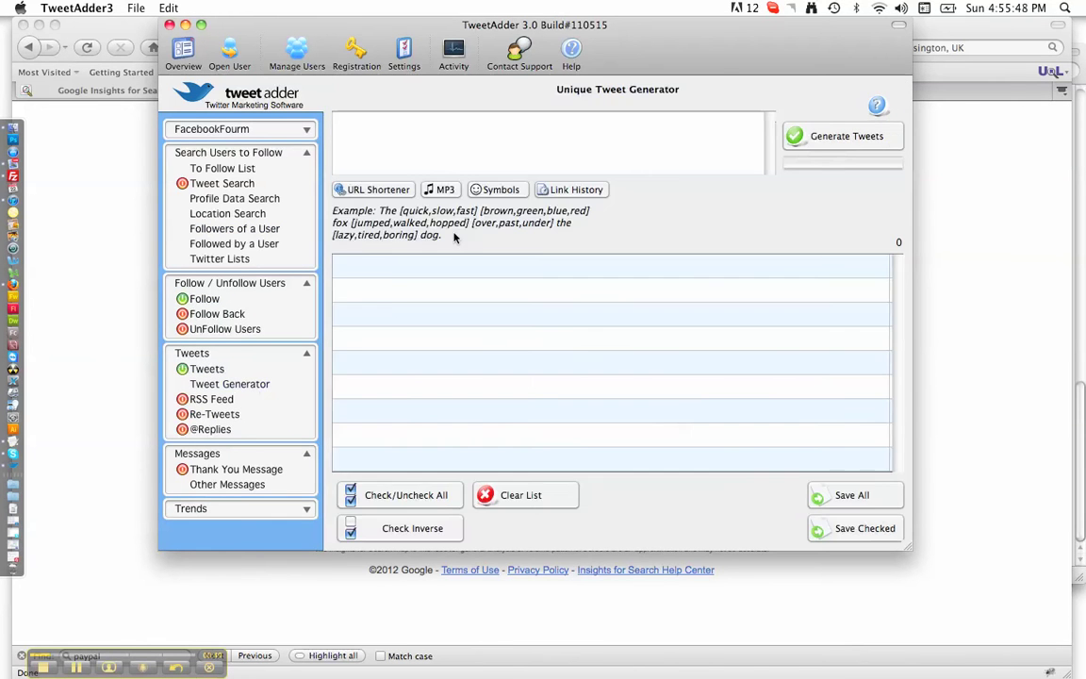
pyautogui.click(222, 400)
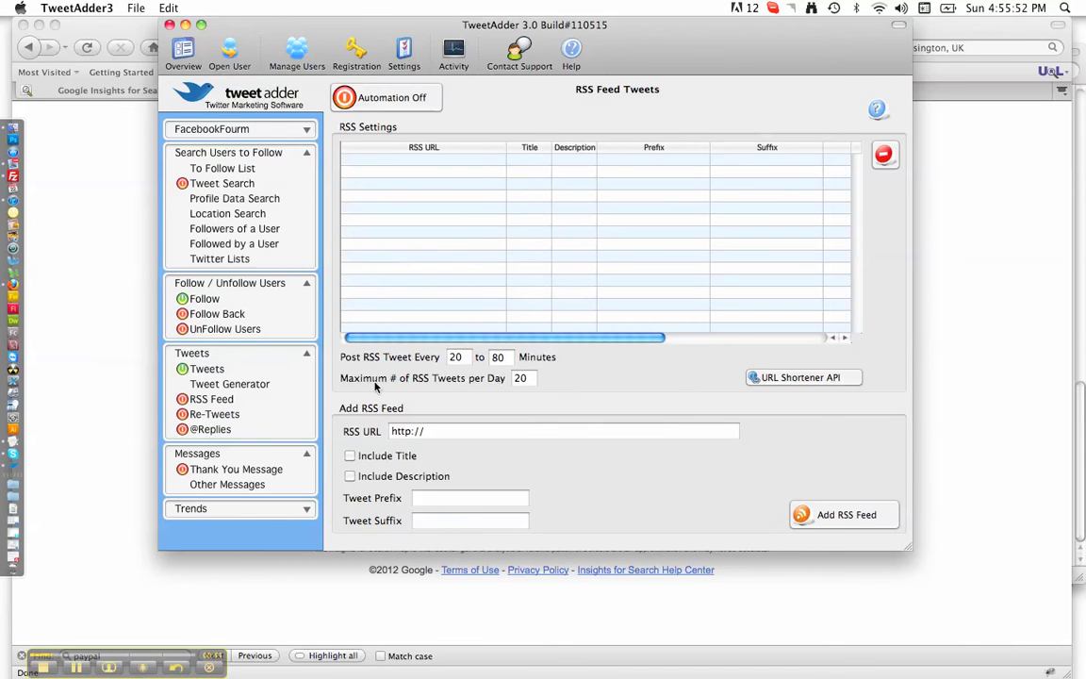
pyautogui.click(215, 414)
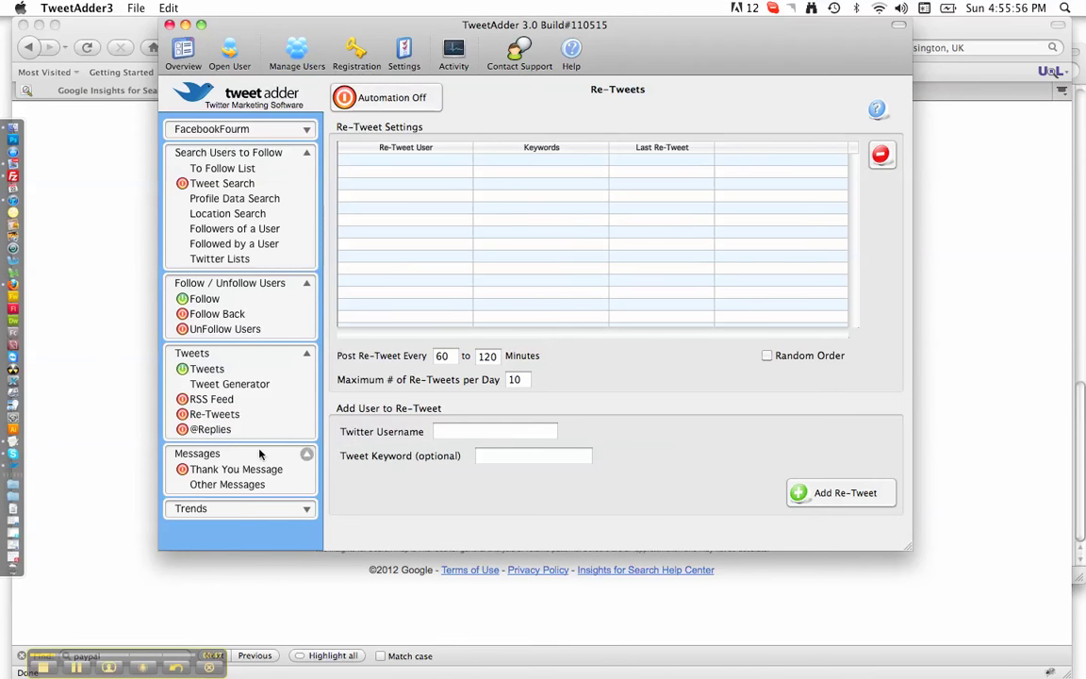
pyautogui.click(209, 429)
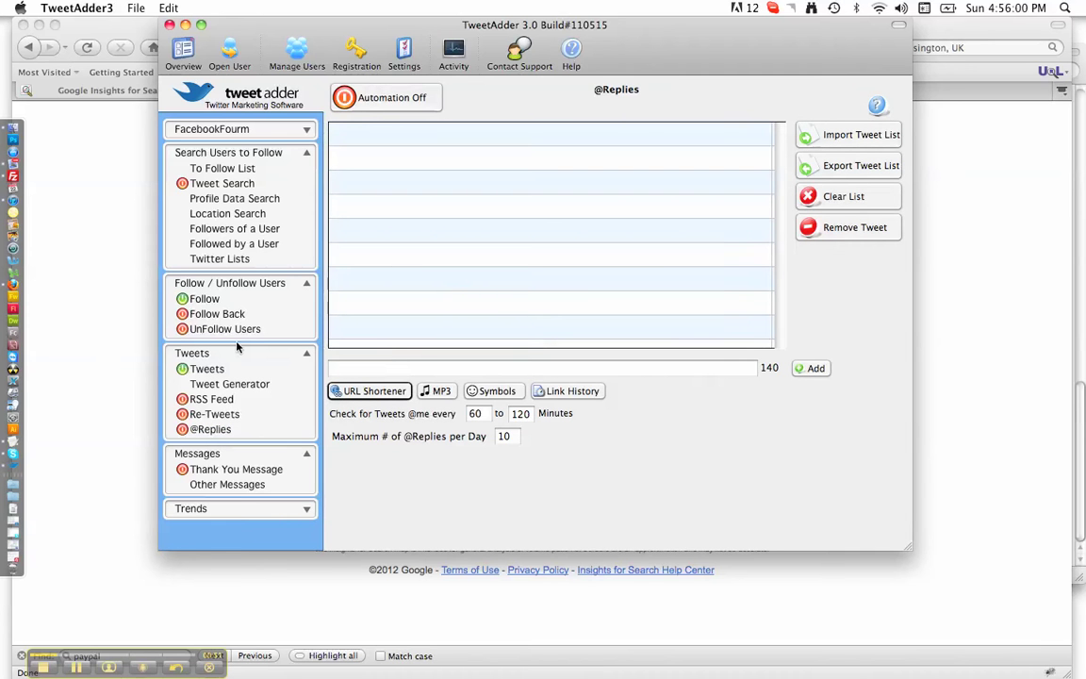
pyautogui.click(278, 199)
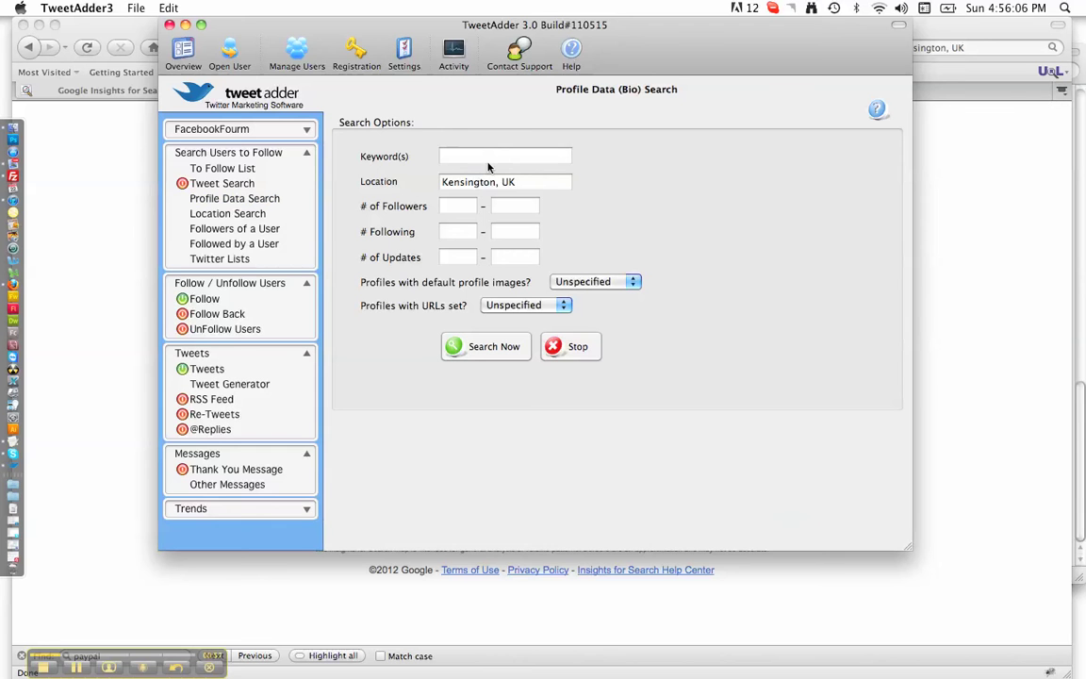
pyautogui.click(178, 49)
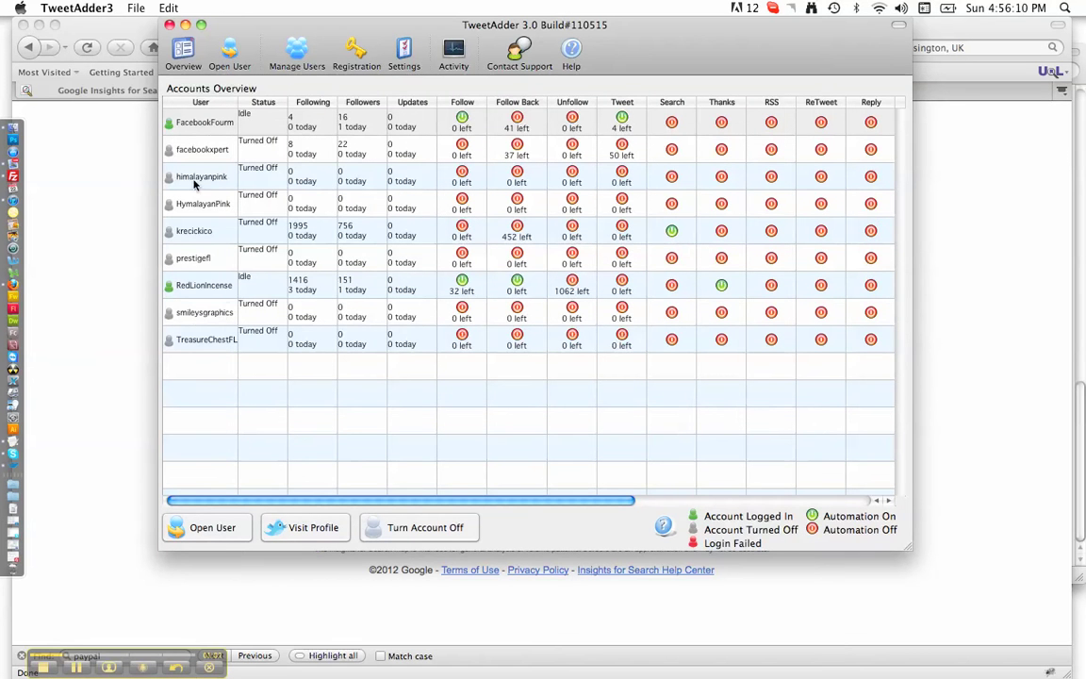
# Step: Reopen the FacebookFourm account and go to its Profile Data (Bio) Search form
pyautogui.click(210, 52)
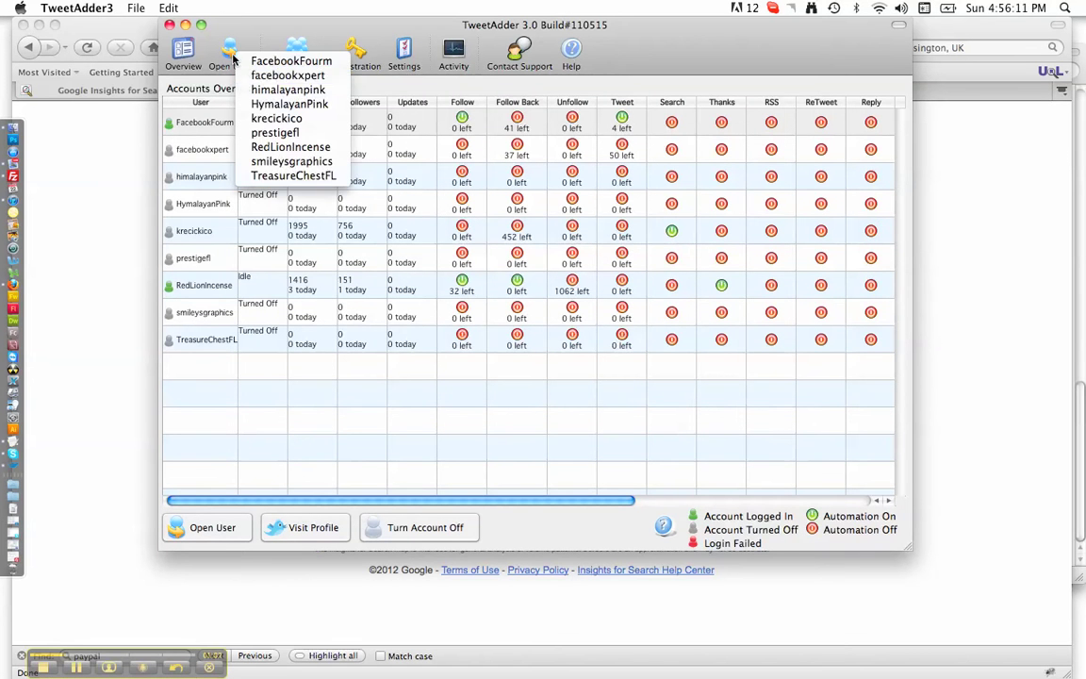
pyautogui.click(283, 60)
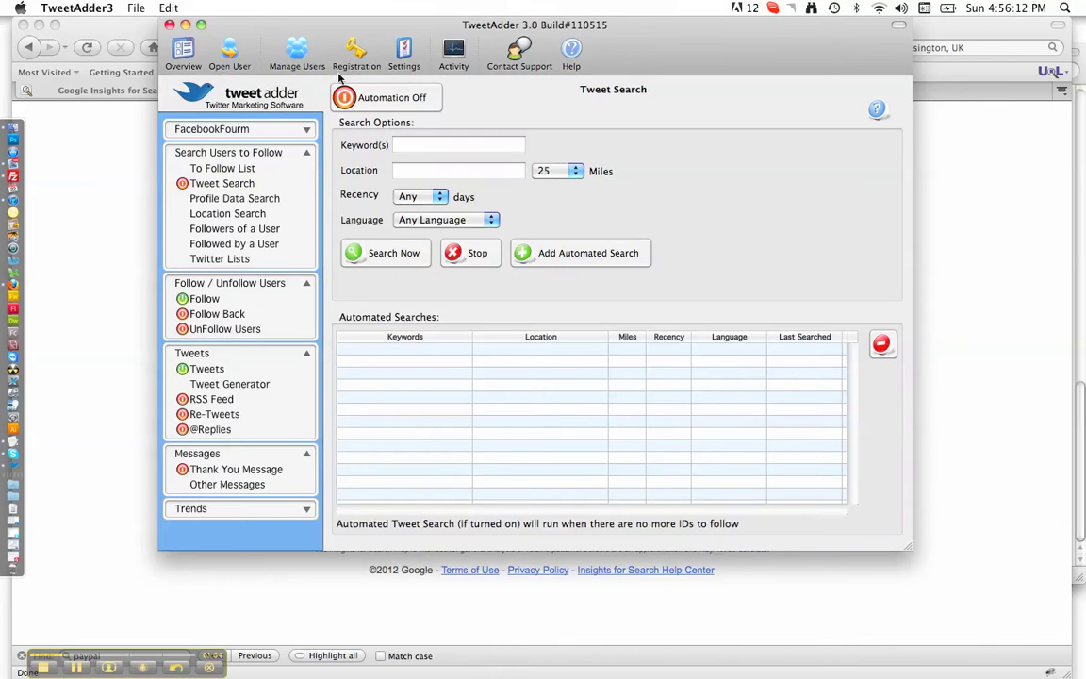
pyautogui.click(276, 199)
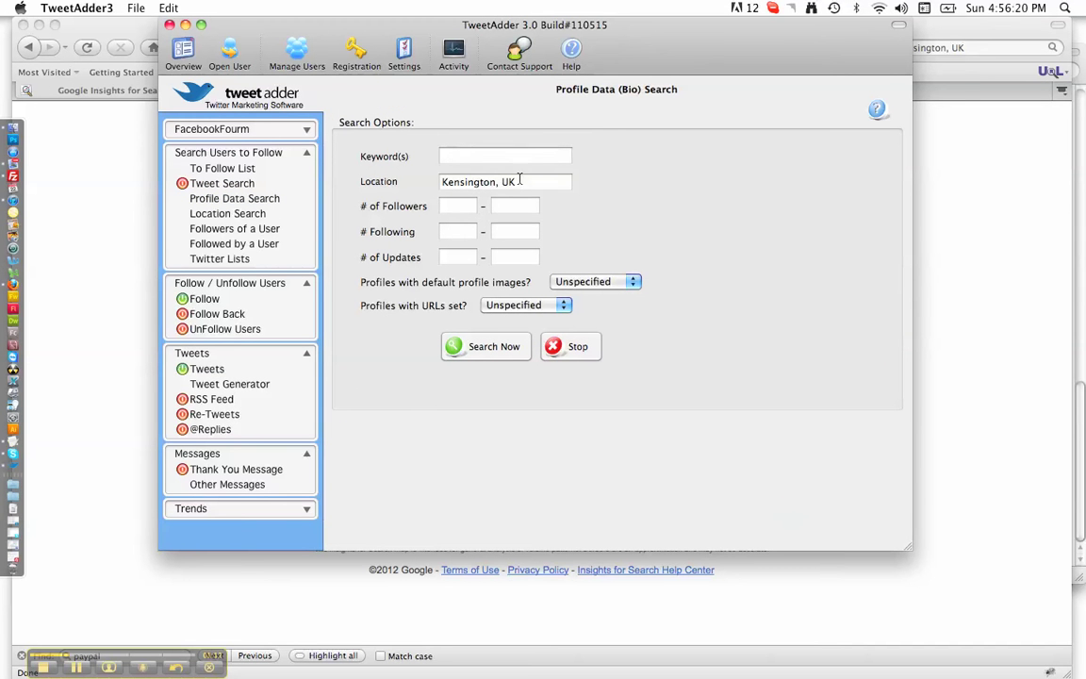
# Step: In Firefox, search Google Insights for 'twitter marketing'
pyautogui.click(938, 332)
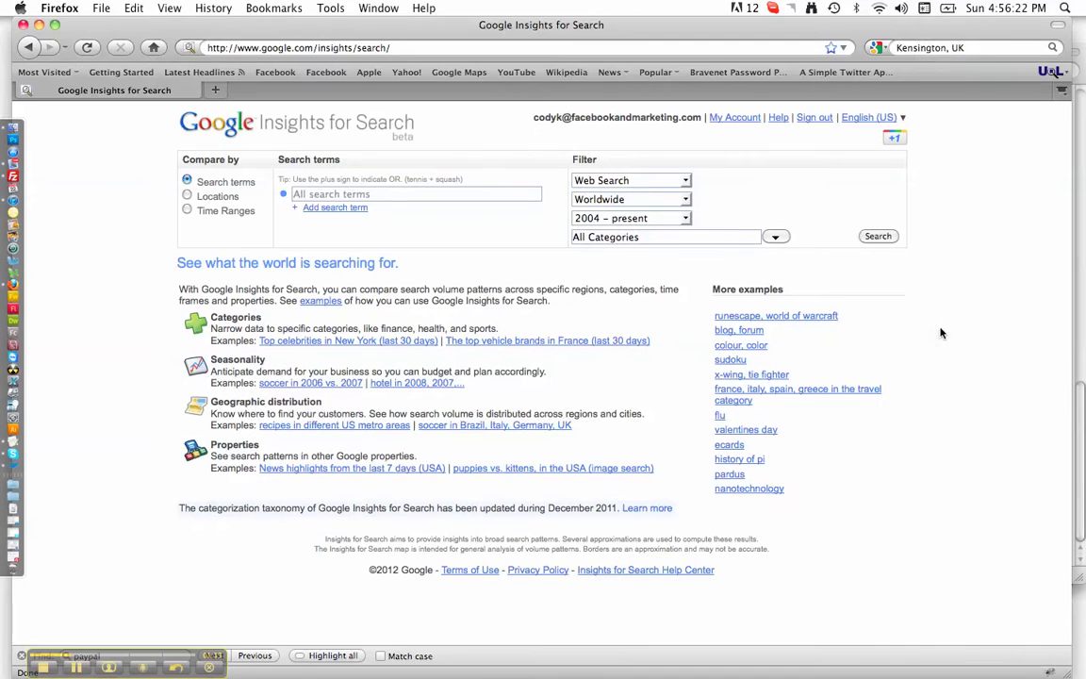
pyautogui.click(474, 196)
pyautogui.write('marketing')
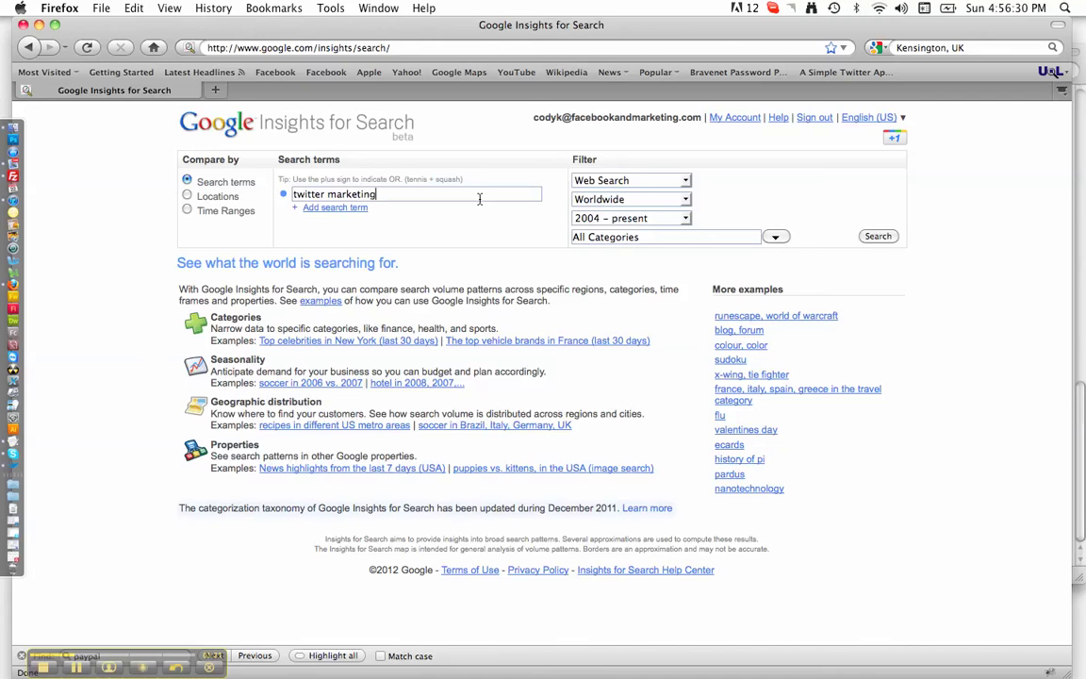
pyautogui.press('Return')
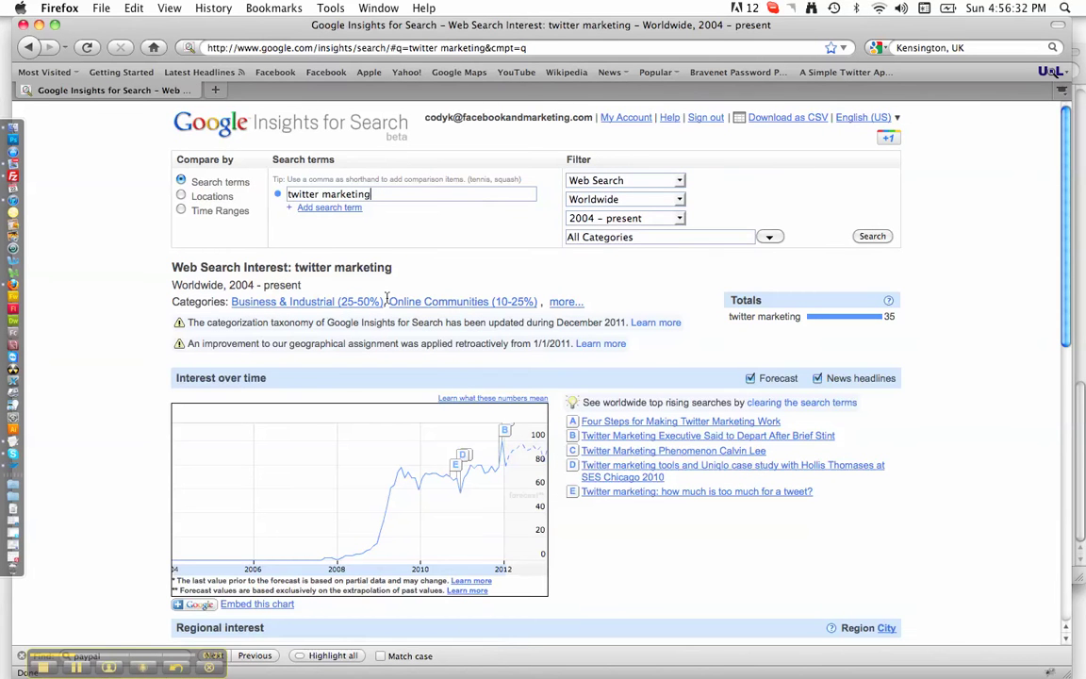
# Step: Open the 'facebook twitter marketing' top search from the results
pyautogui.scroll(-3, 132, 462)
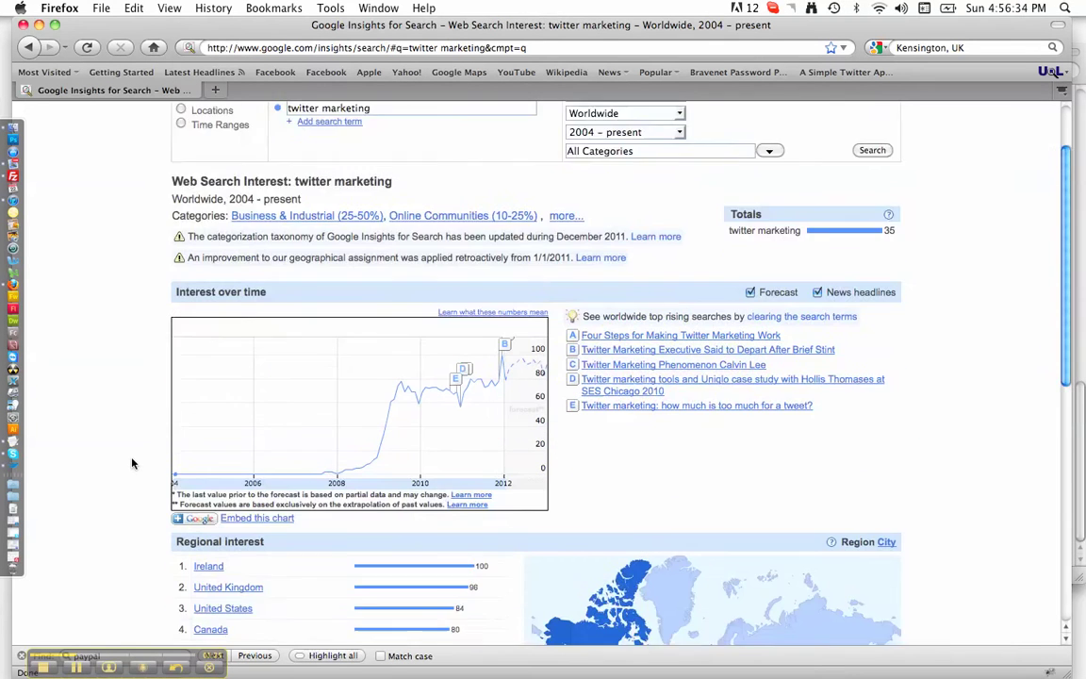
pyautogui.scroll(-5, 132, 462)
pyautogui.scroll(-3, 132, 462)
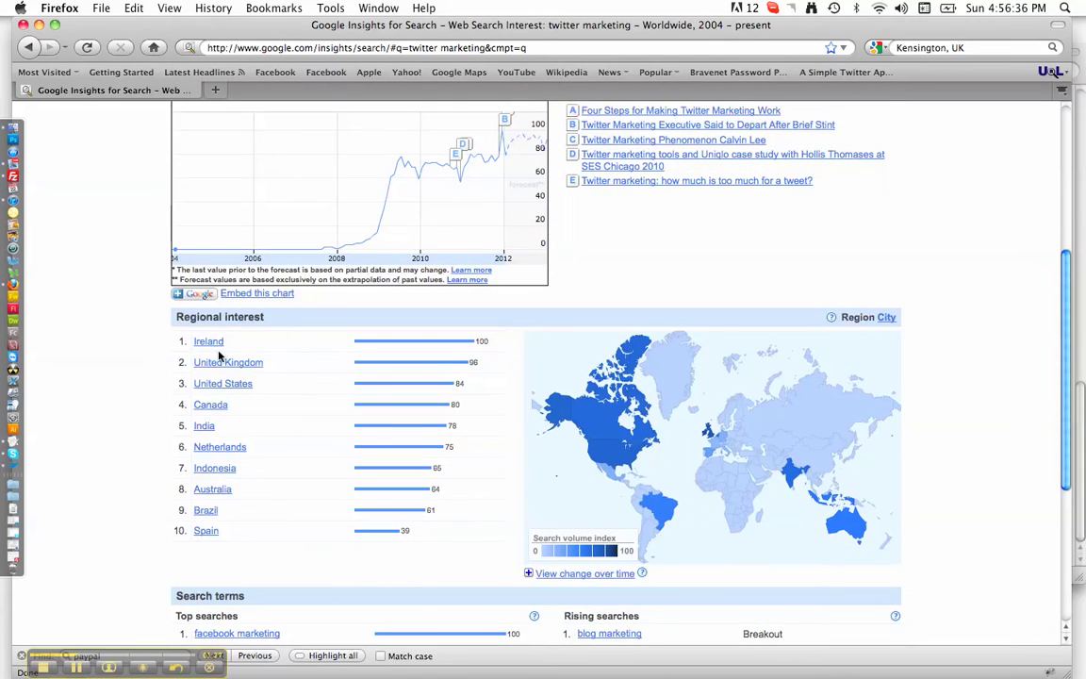
pyautogui.scroll(-3, 293, 402)
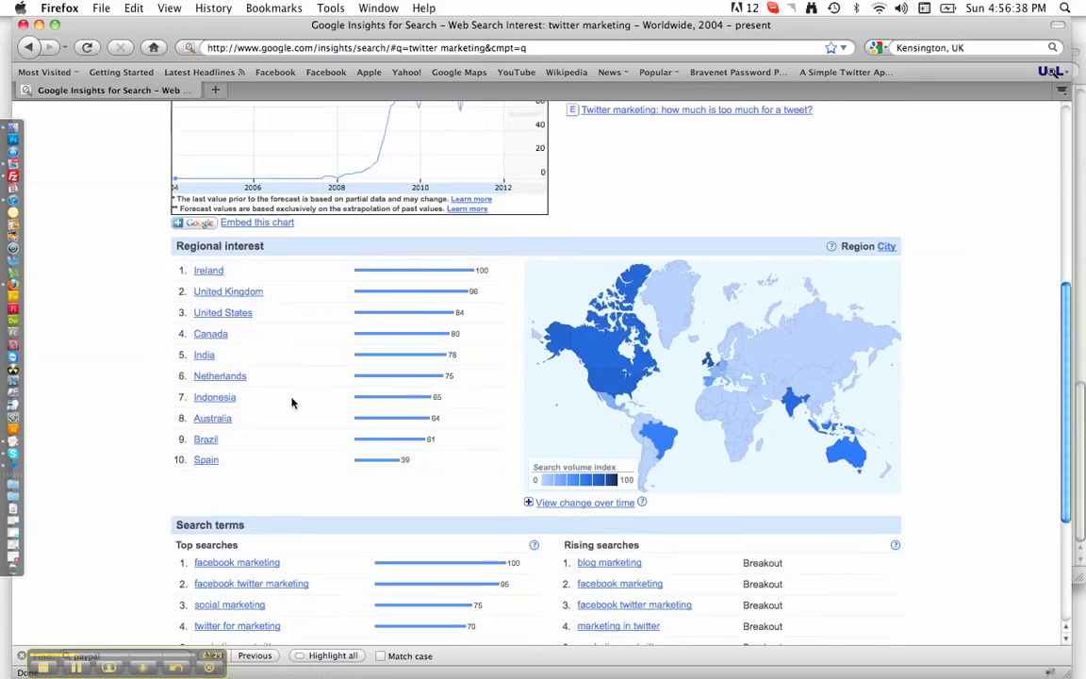
pyautogui.scroll(-2, 291, 403)
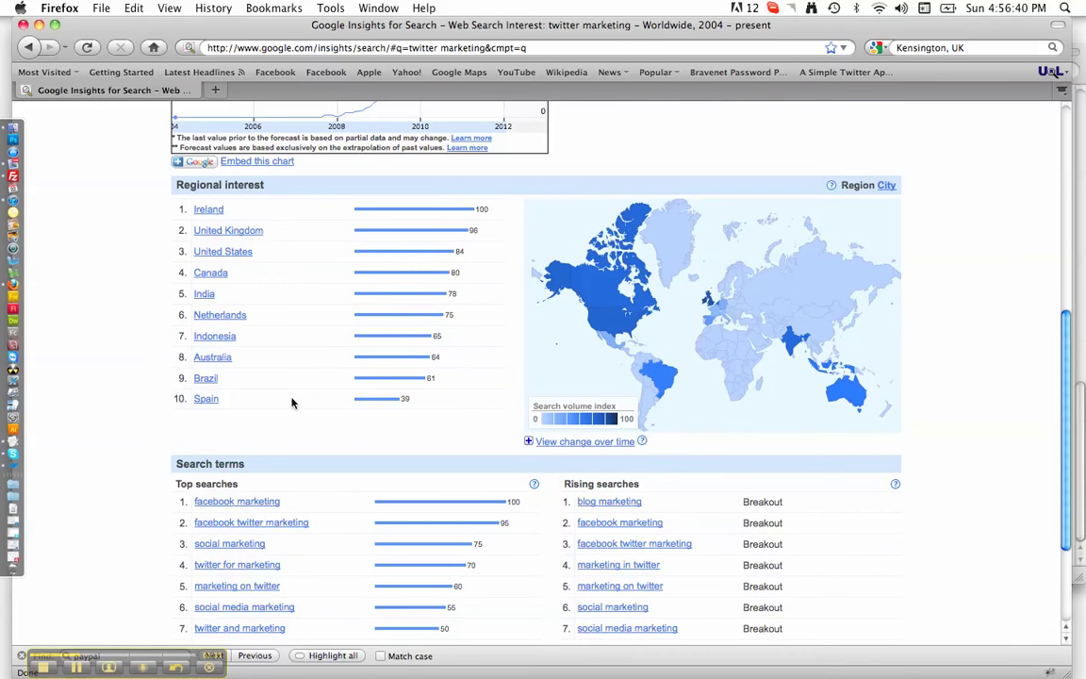
pyautogui.click(260, 522)
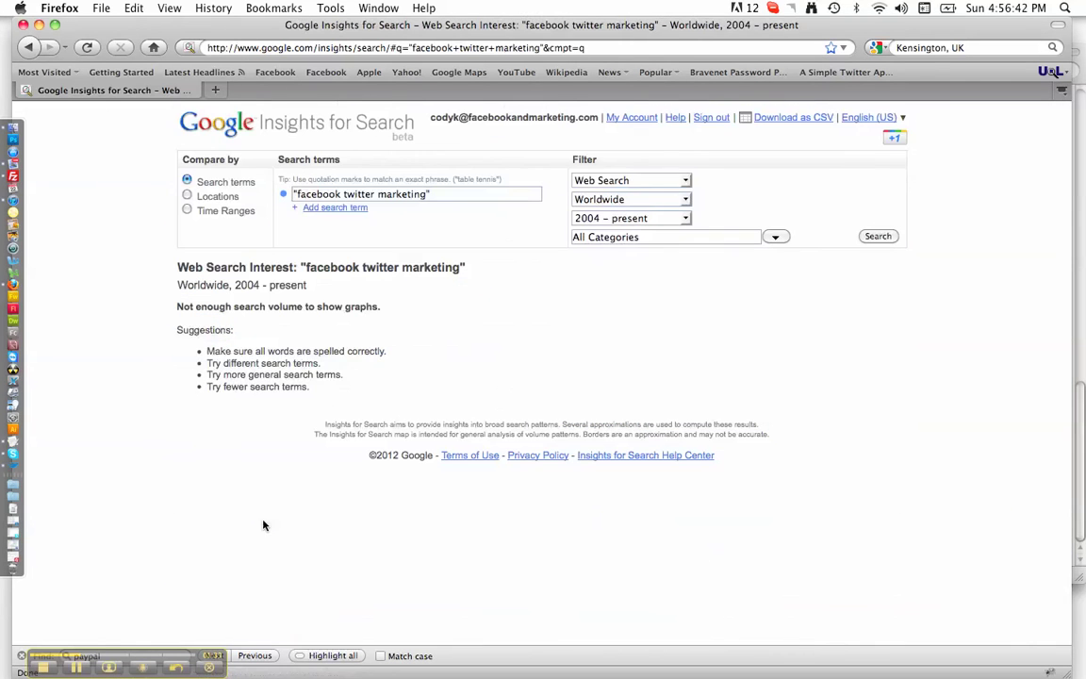
# Step: Return to the twitter marketing results and narrow regional interest to the United Kingdom
pyautogui.click(25, 47)
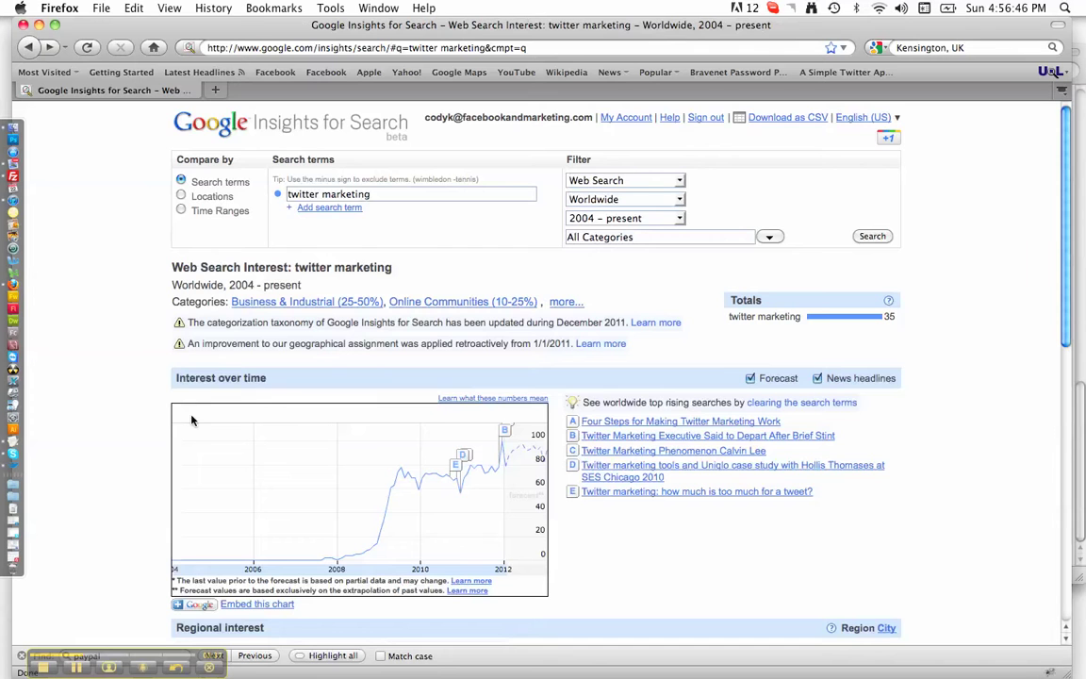
pyautogui.scroll(-5, 174, 424)
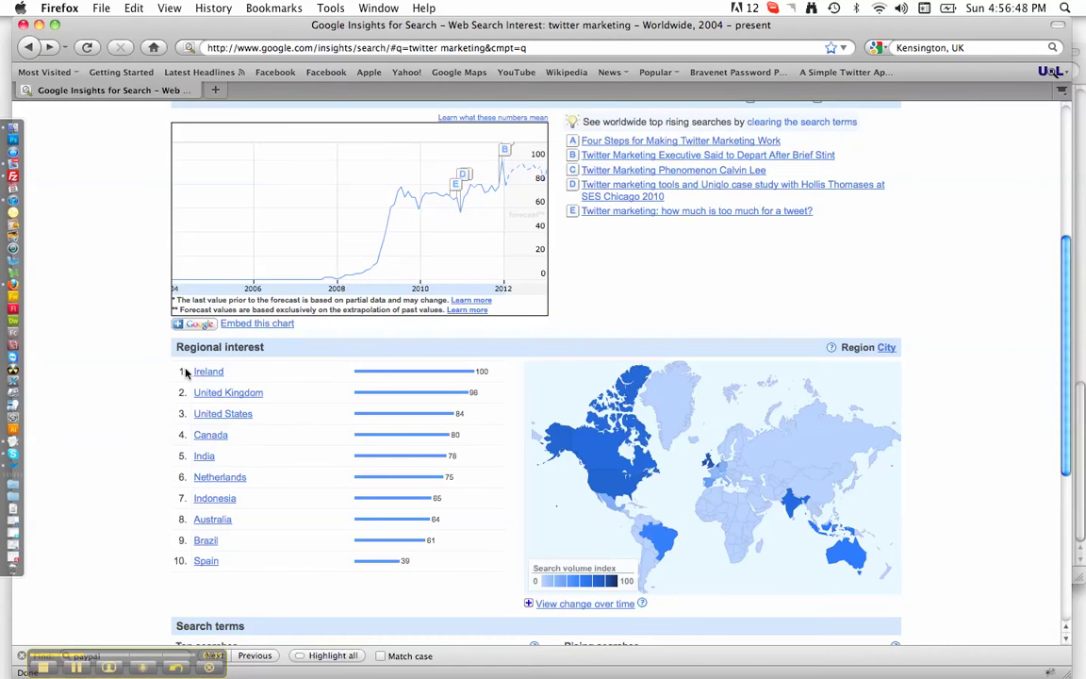
pyautogui.click(211, 397)
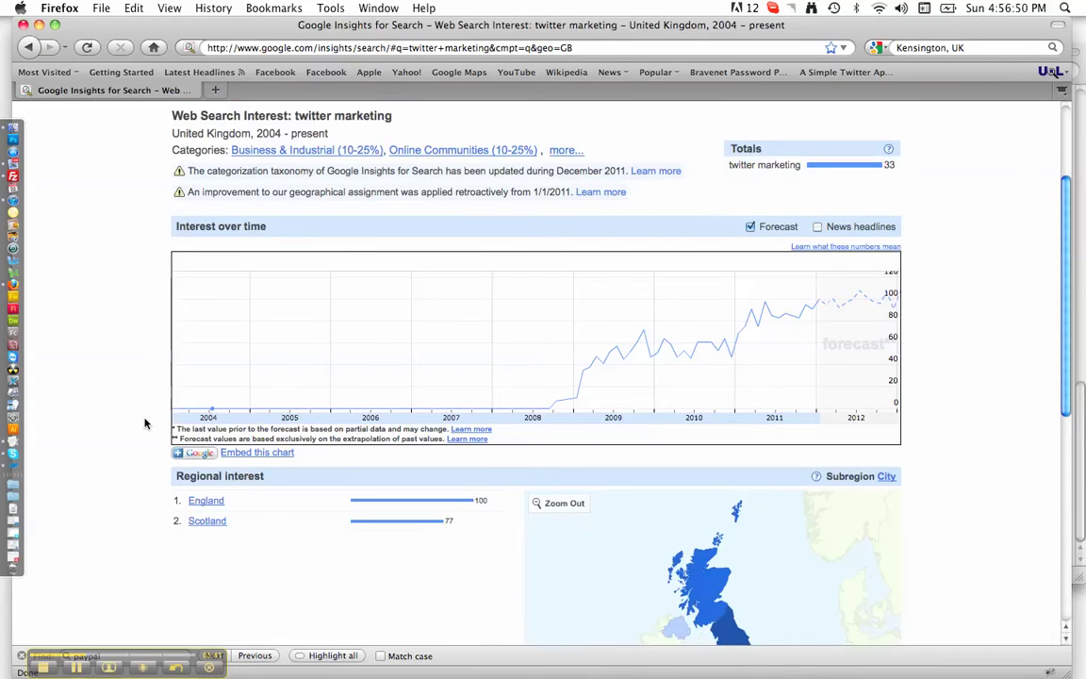
pyautogui.scroll(-3, 145, 423)
pyautogui.scroll(-3, 145, 424)
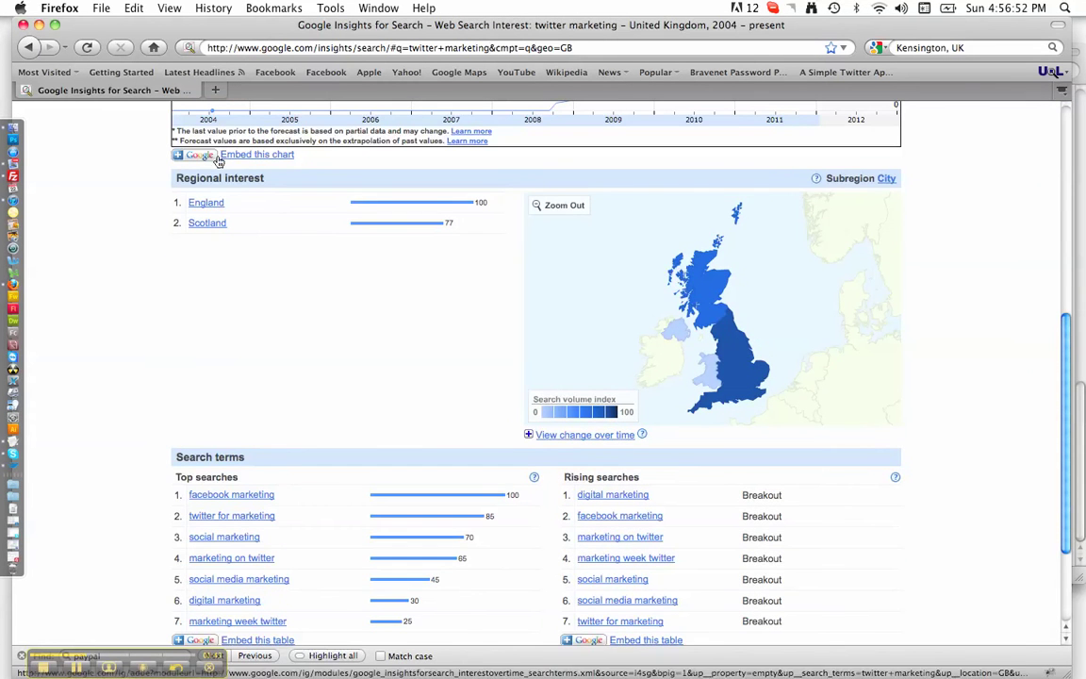
# Step: Narrow the results to England, select the rising 'marketing on twitter' search, and return to TweetAdder
pyautogui.click(212, 209)
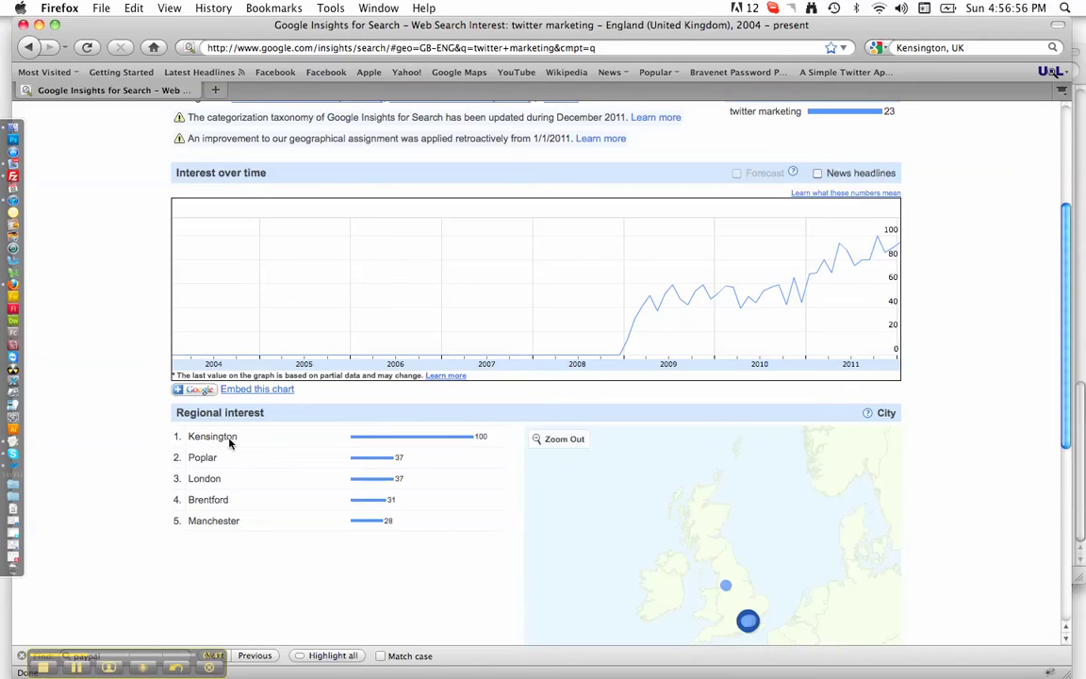
pyautogui.scroll(-2, 256, 441)
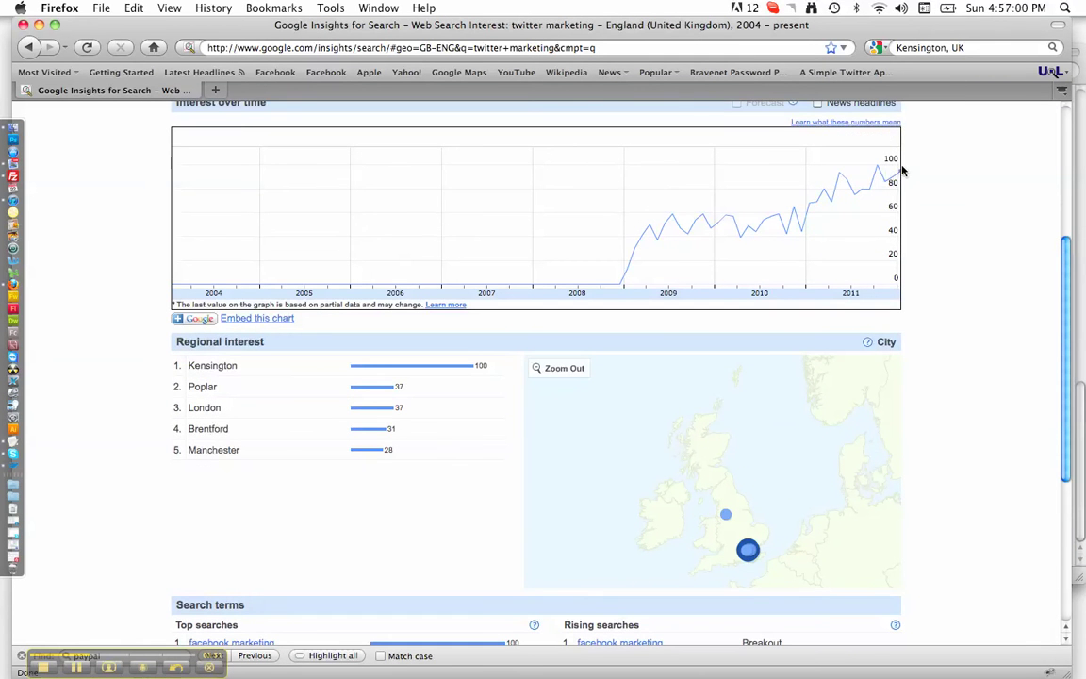
pyautogui.scroll(-3, 139, 448)
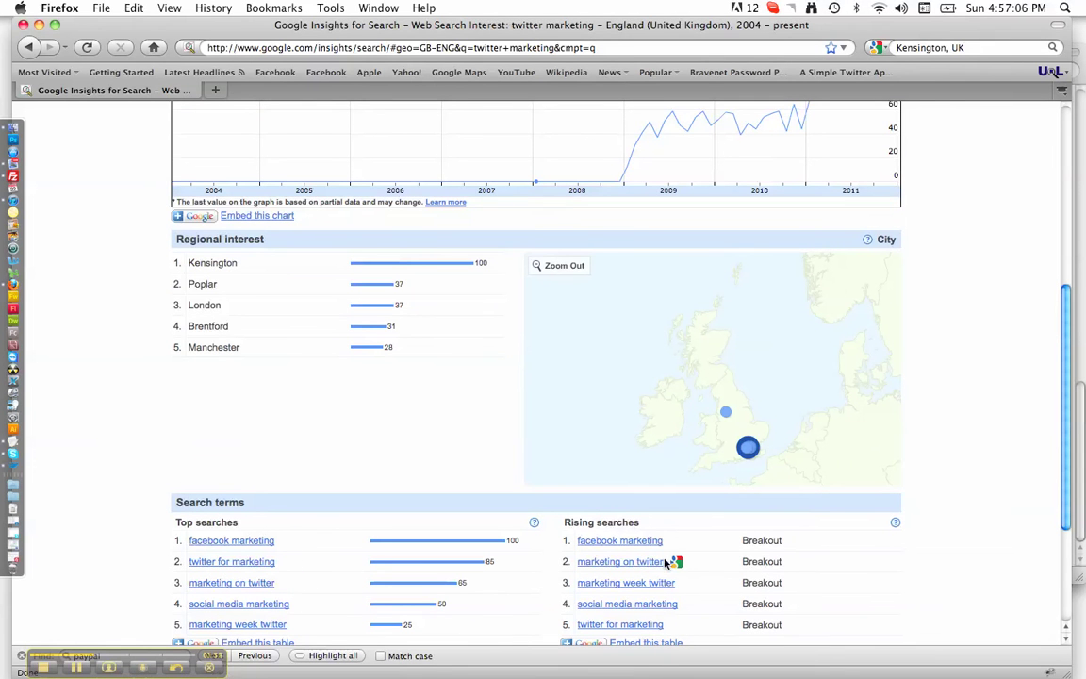
pyautogui.moveTo(619, 562)
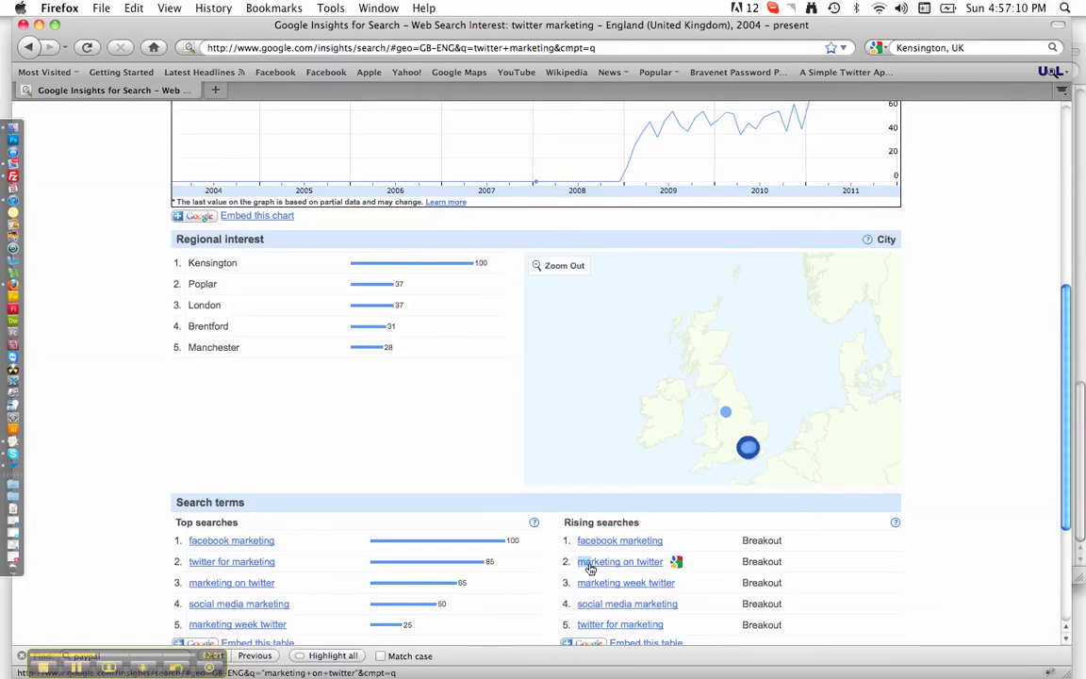
pyautogui.moveTo(577, 566); pyautogui.dragTo(663, 567)
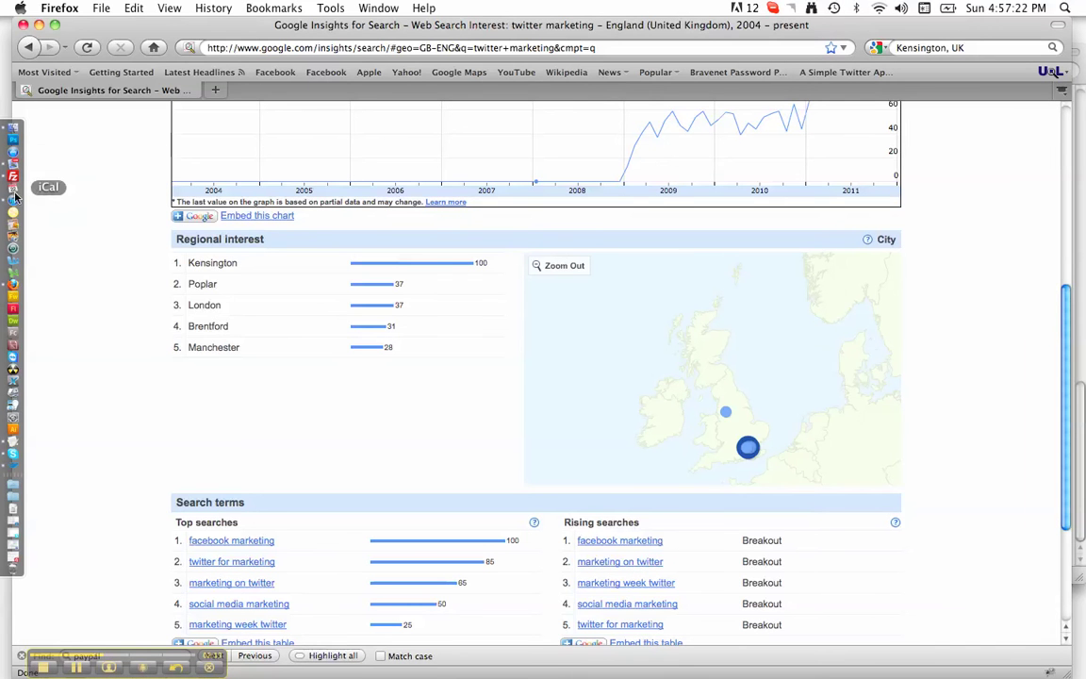
pyautogui.click(16, 466)
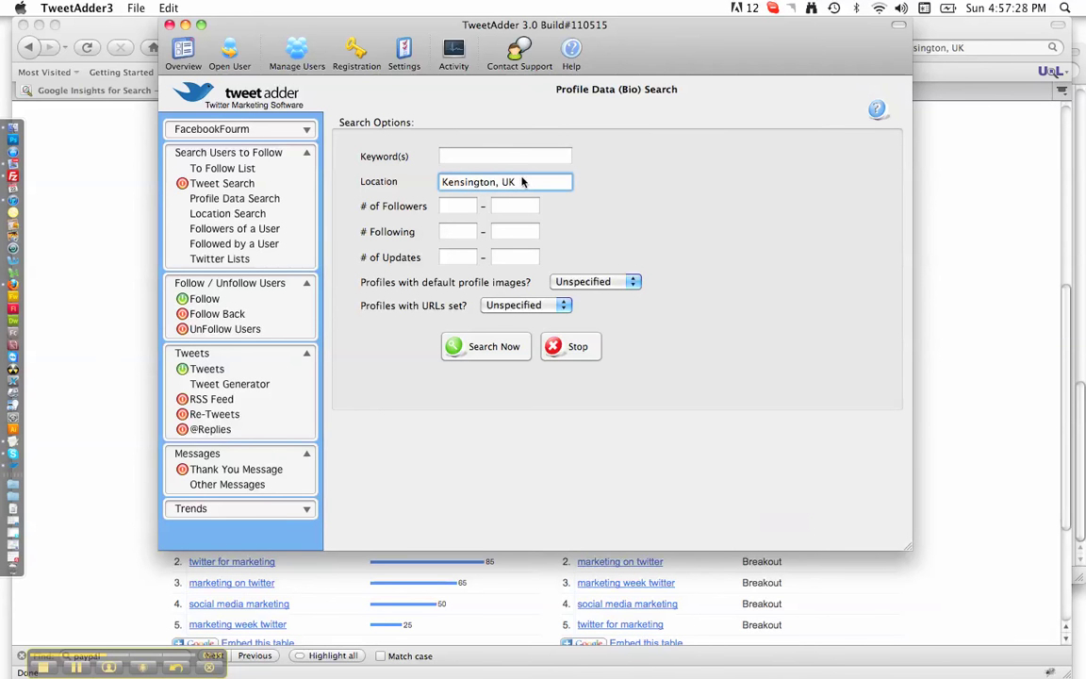
# Step: Run a bio search for 'small business' in Kensington, UK, returning 5196 users
pyautogui.click(501, 153)
pyautogui.write('small business')
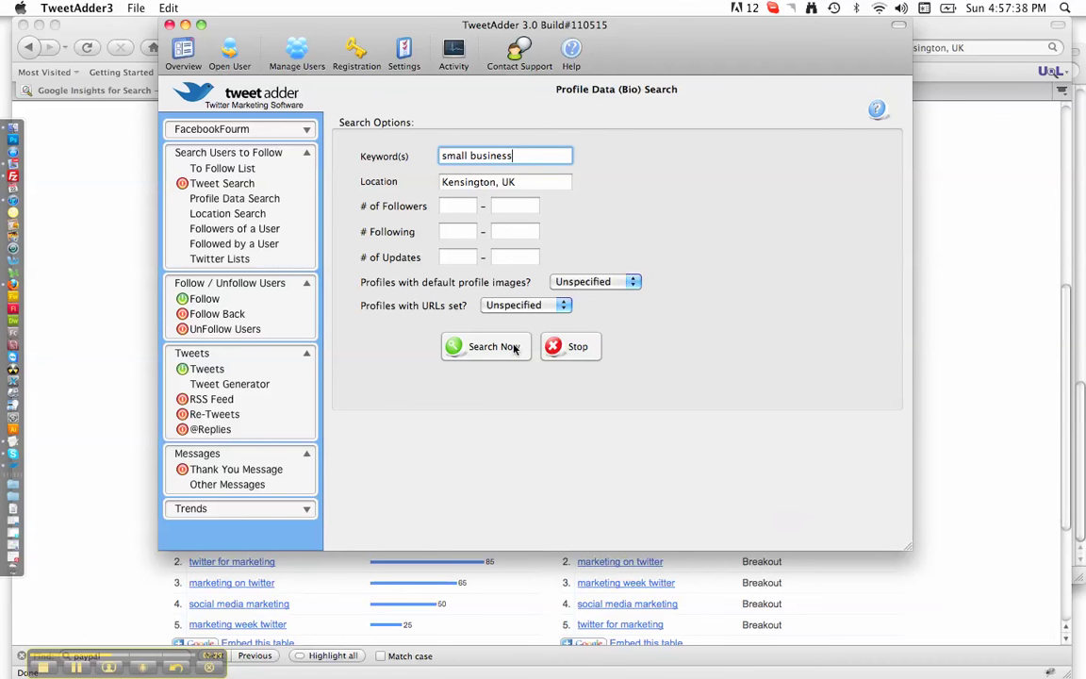
pyautogui.click(509, 348)
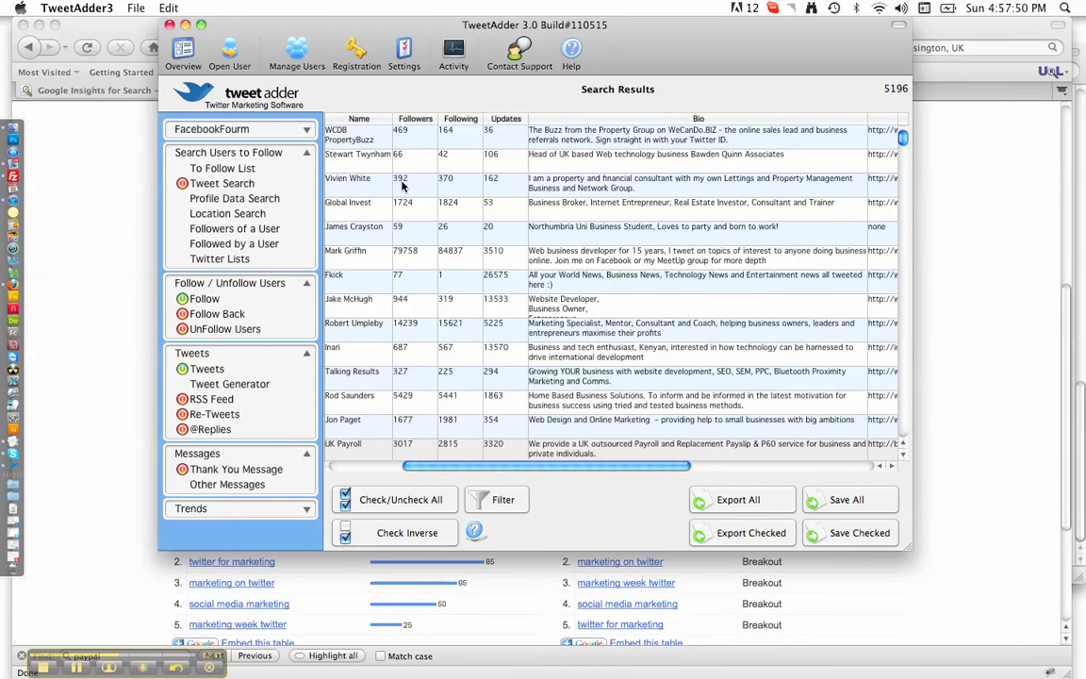
pyautogui.scroll(-5, 402, 186)
pyautogui.scroll(-5, 402, 186)
pyautogui.scroll(-5, 402, 186)
pyautogui.scroll(-5, 402, 186)
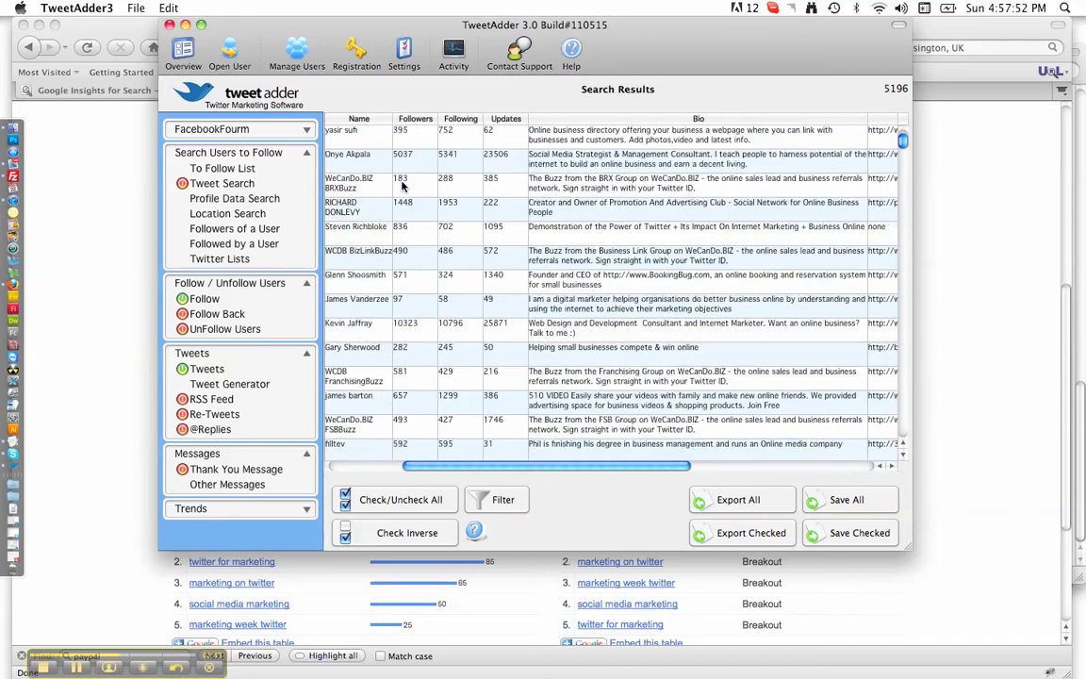
pyautogui.scroll(-5, 402, 186)
pyautogui.scroll(-5, 402, 186)
pyautogui.scroll(-5, 402, 185)
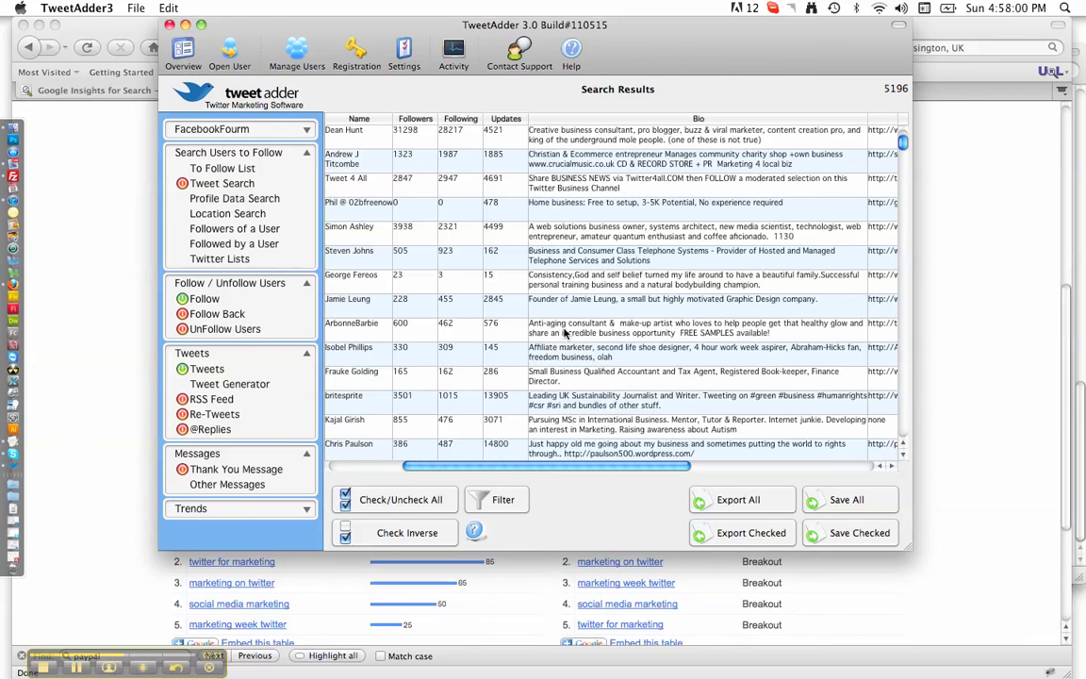
pyautogui.click(912, 356)
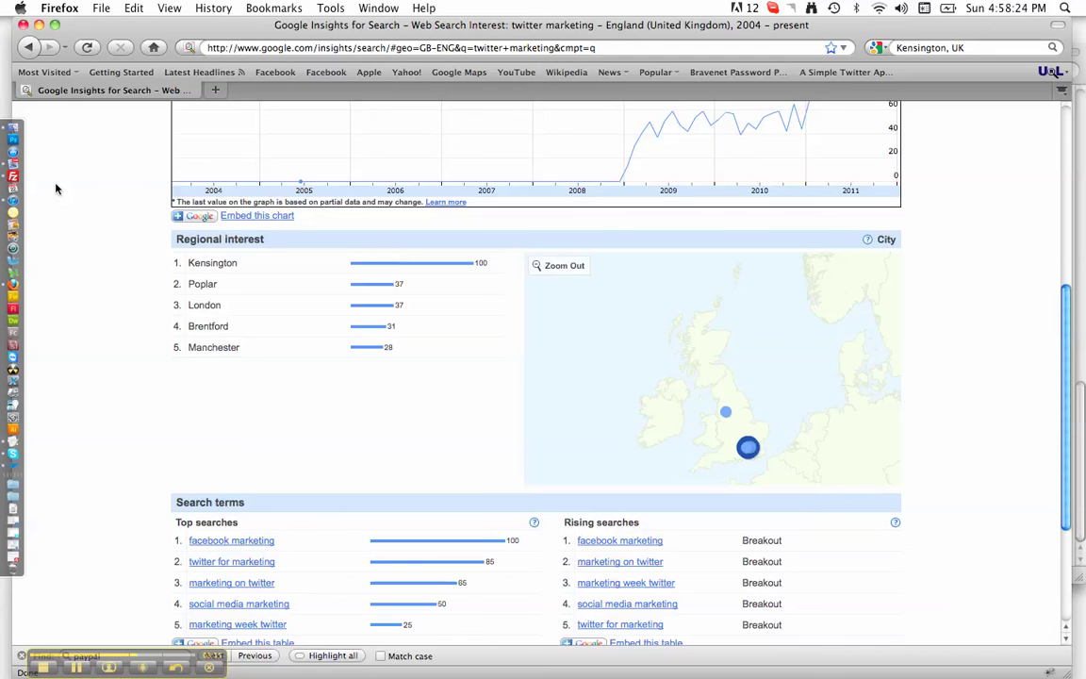
pyautogui.click(14, 468)
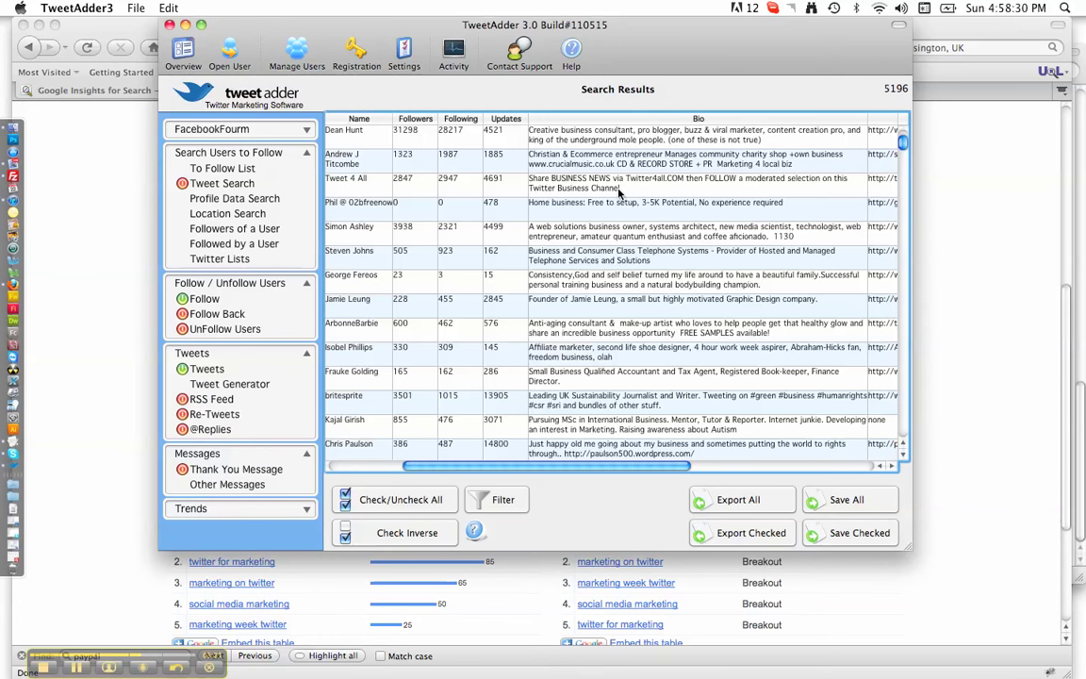
pyautogui.scroll(-1, 620, 194)
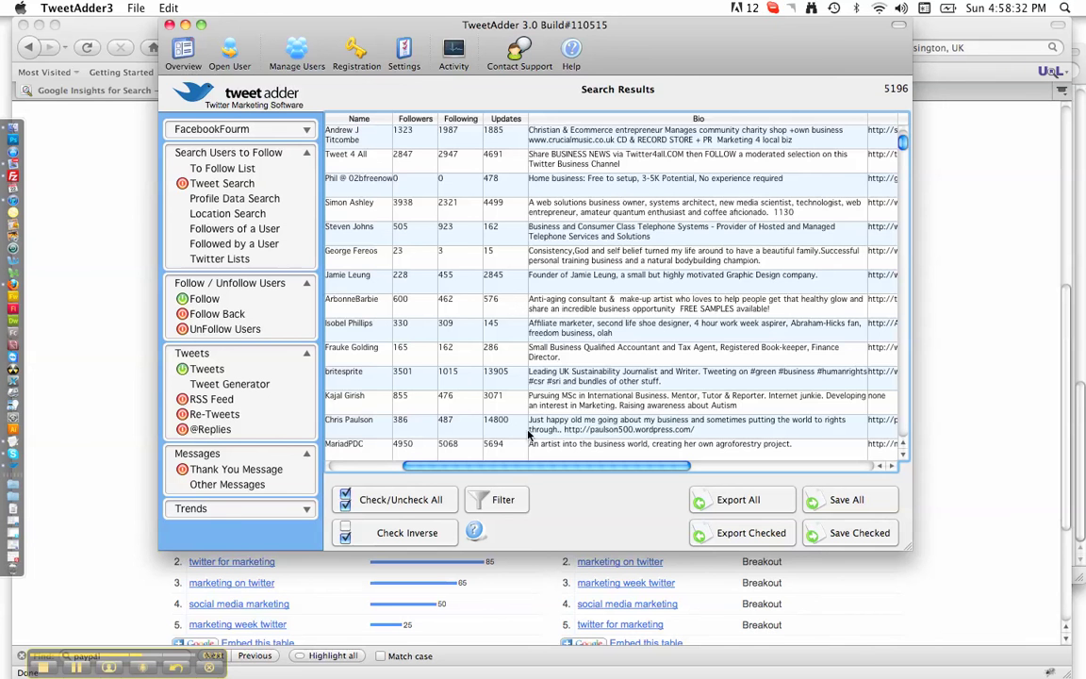
pyautogui.hscroll(-3, 418, 450)
pyautogui.scroll(-5, 506, 368)
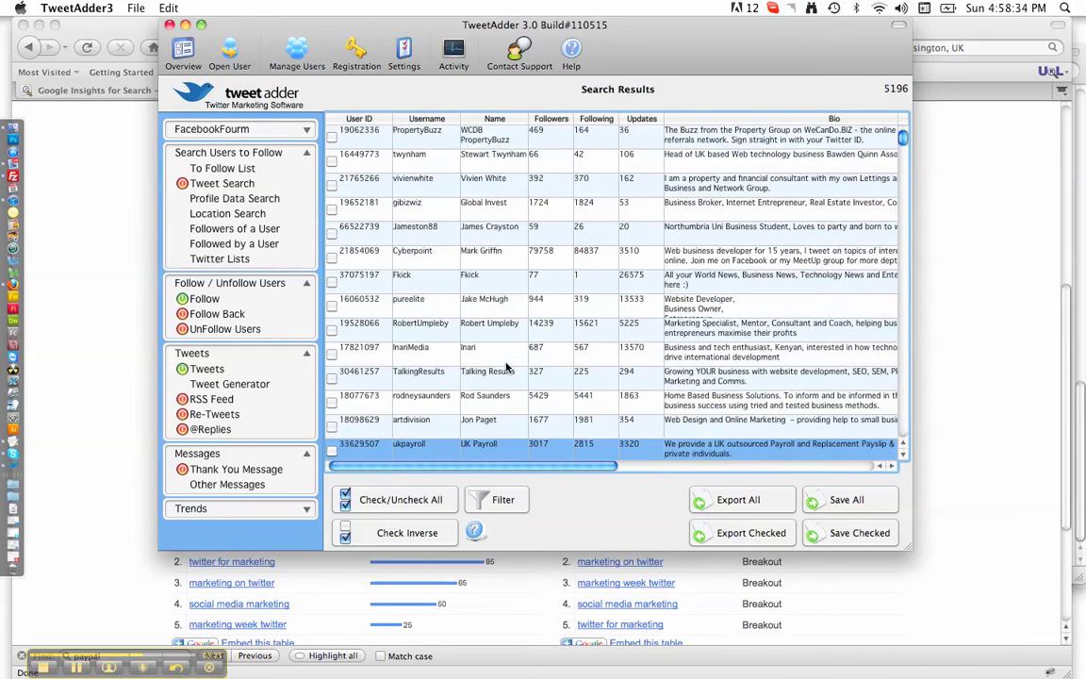
# Step: Check all results, apply the URL in Tweet and Default Profile Image filters, then recheck all
pyautogui.click(410, 507)
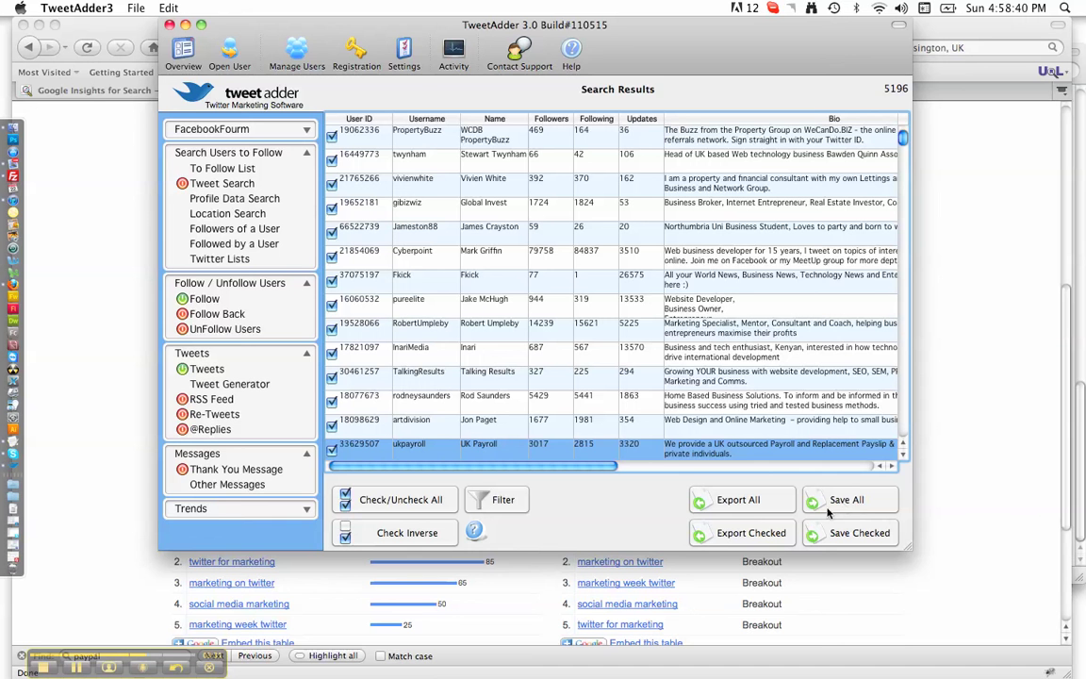
pyautogui.click(509, 500)
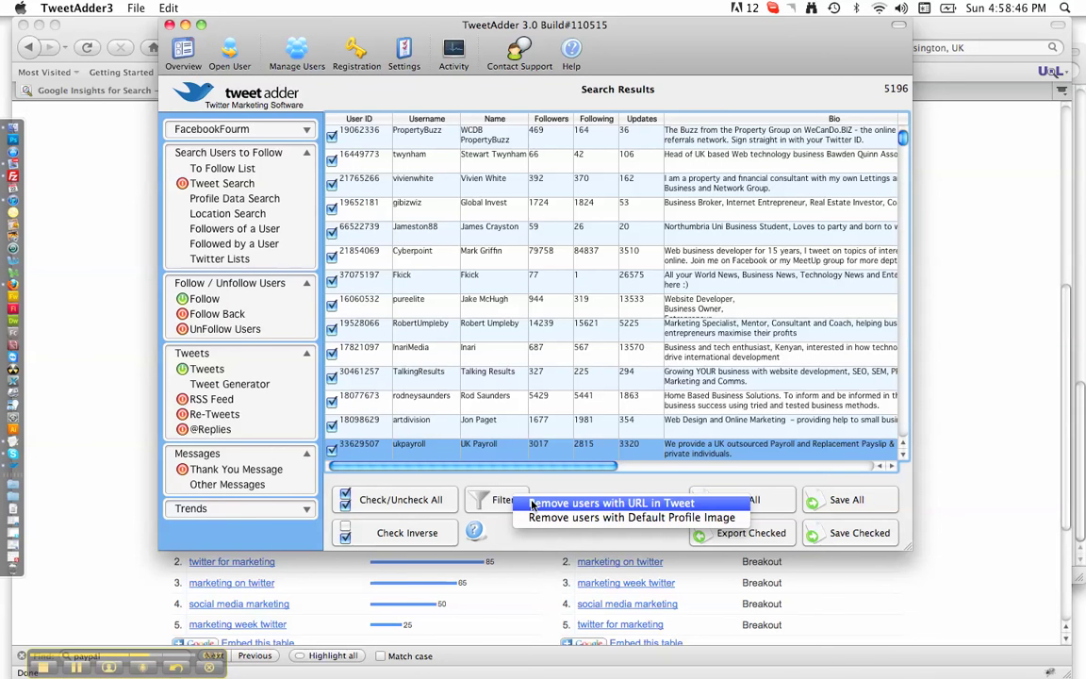
pyautogui.click(532, 503)
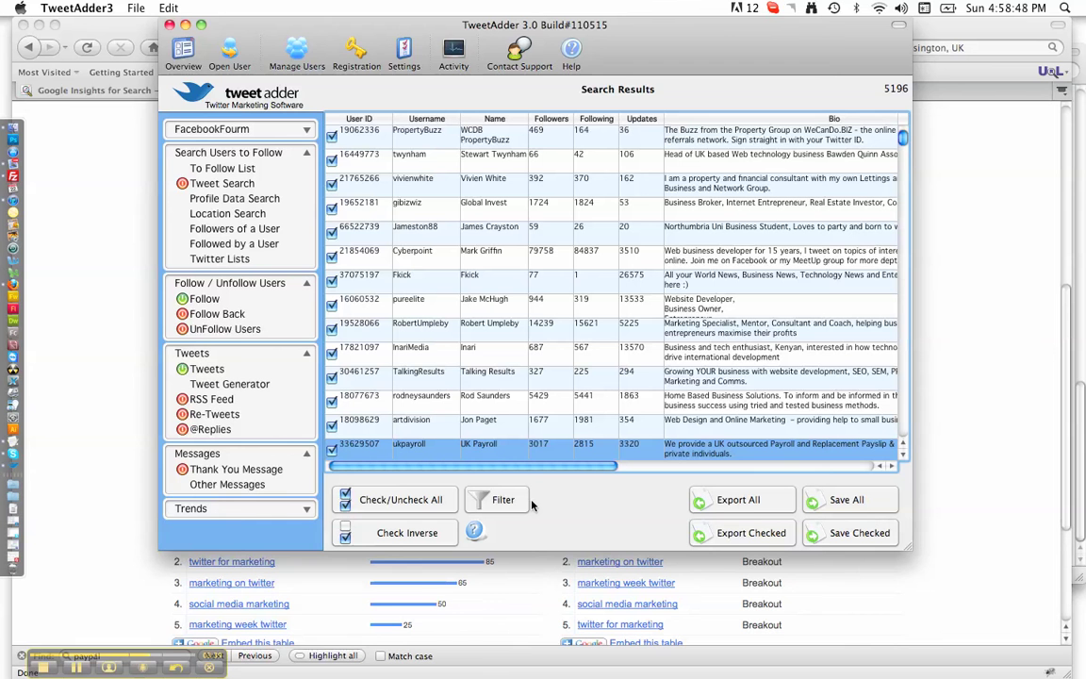
pyautogui.click(507, 506)
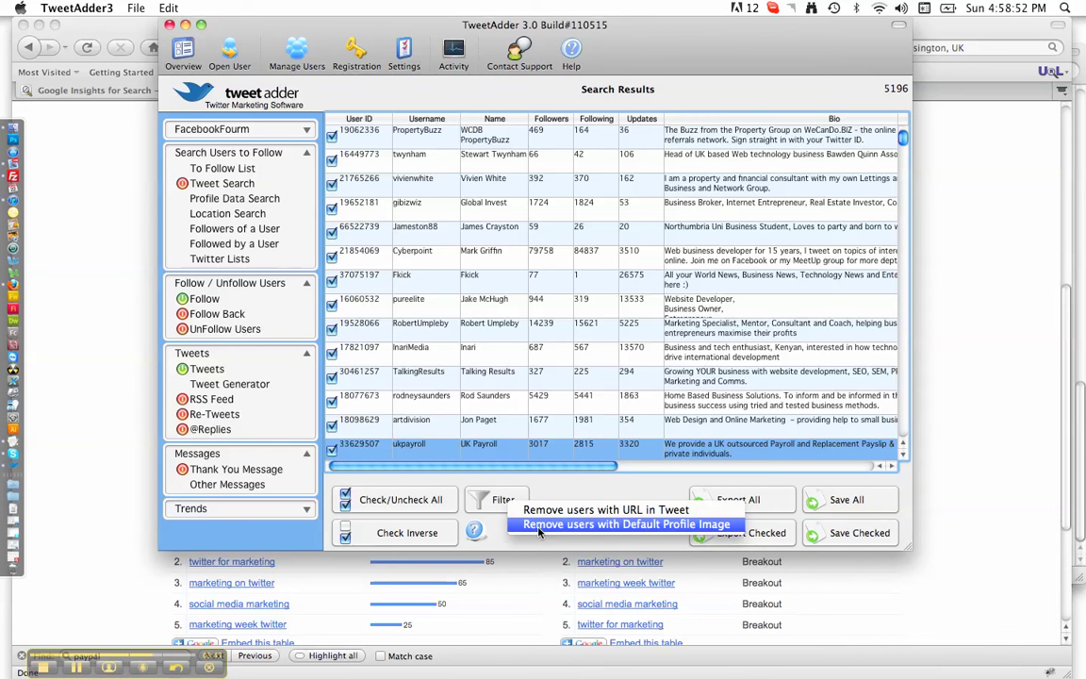
pyautogui.click(539, 525)
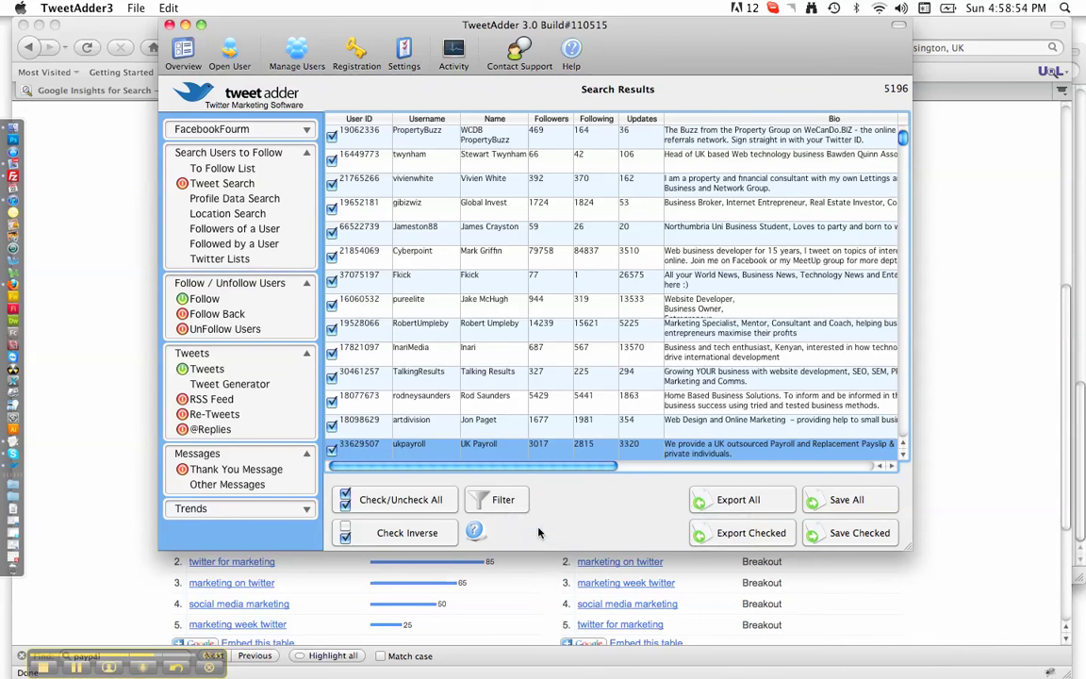
pyautogui.click(420, 502)
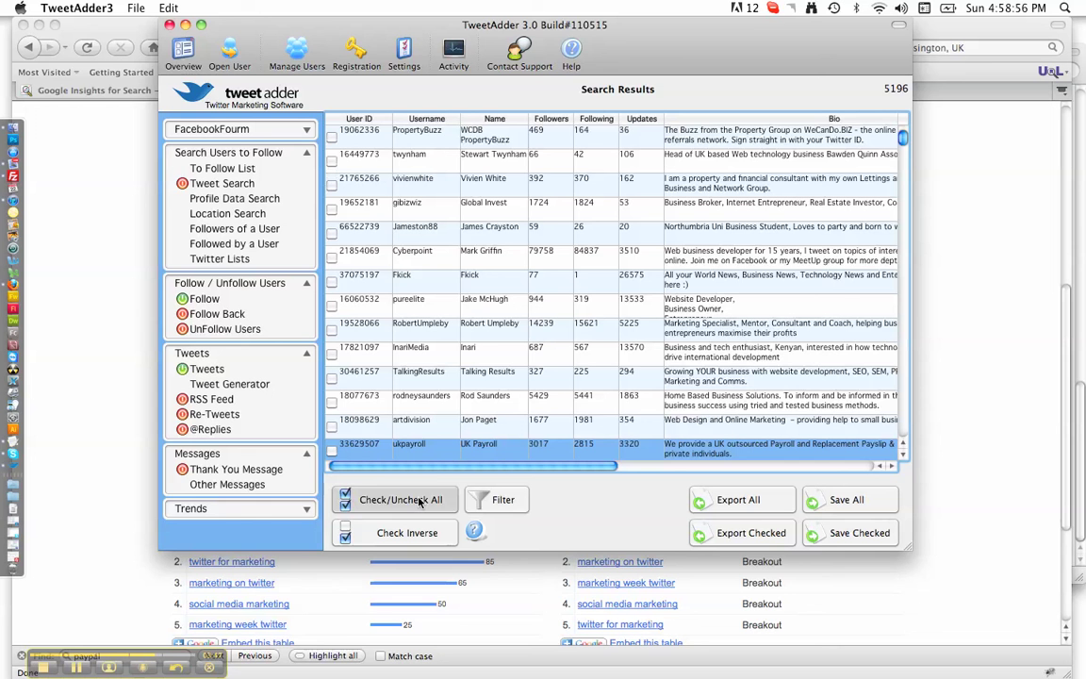
pyautogui.click(420, 502)
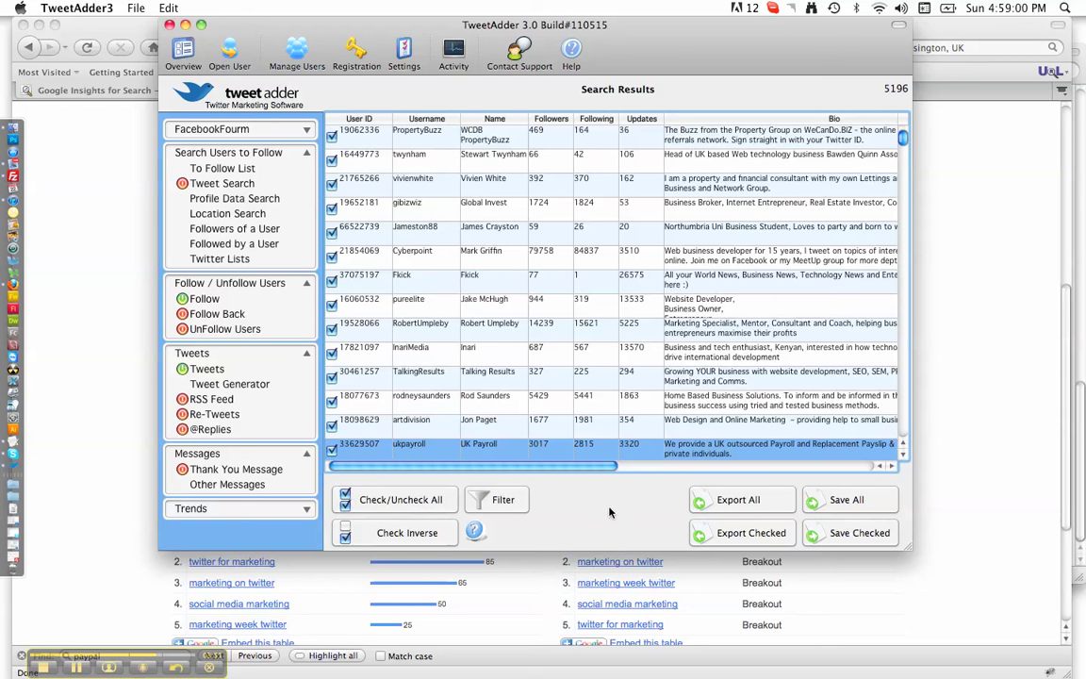
# Step: Save all results to the follow list: 5119 saved, 77 duplicates skipped
pyautogui.click(834, 509)
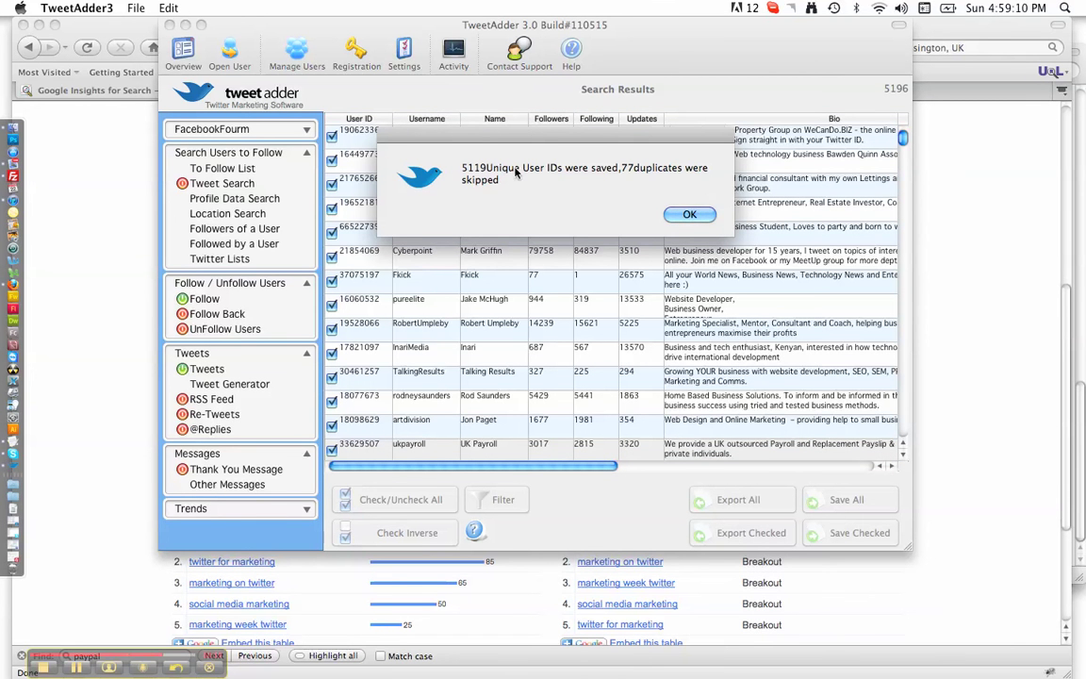
pyautogui.click(689, 216)
# Step: Start sending a batch of 50 follows to the saved users
pyautogui.click(182, 296)
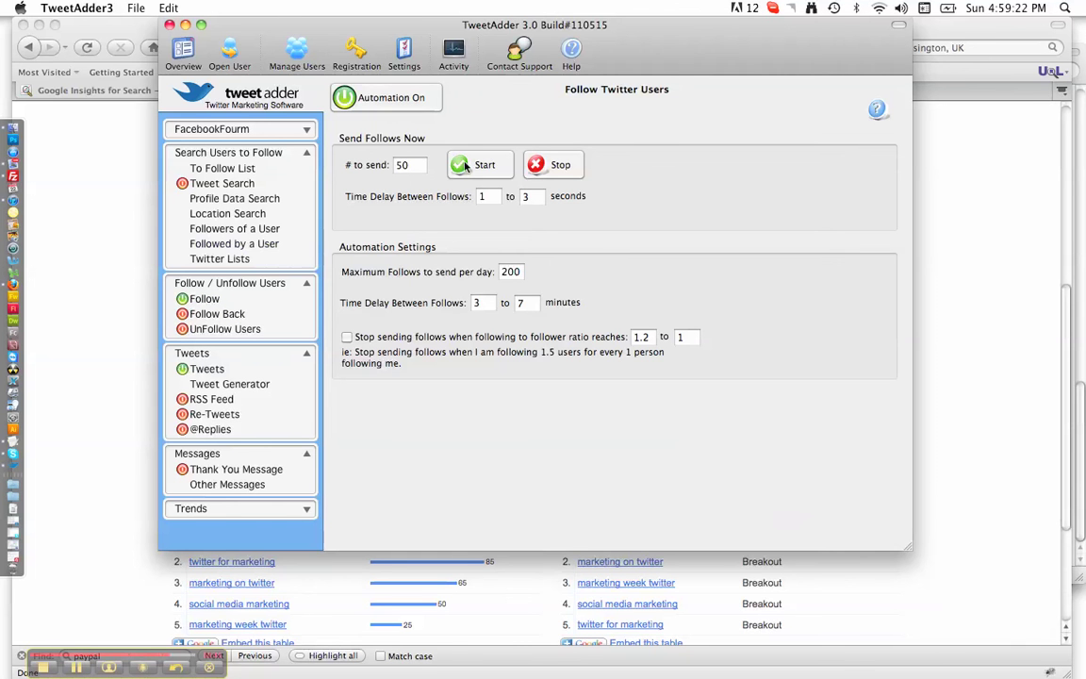
pyautogui.click(499, 165)
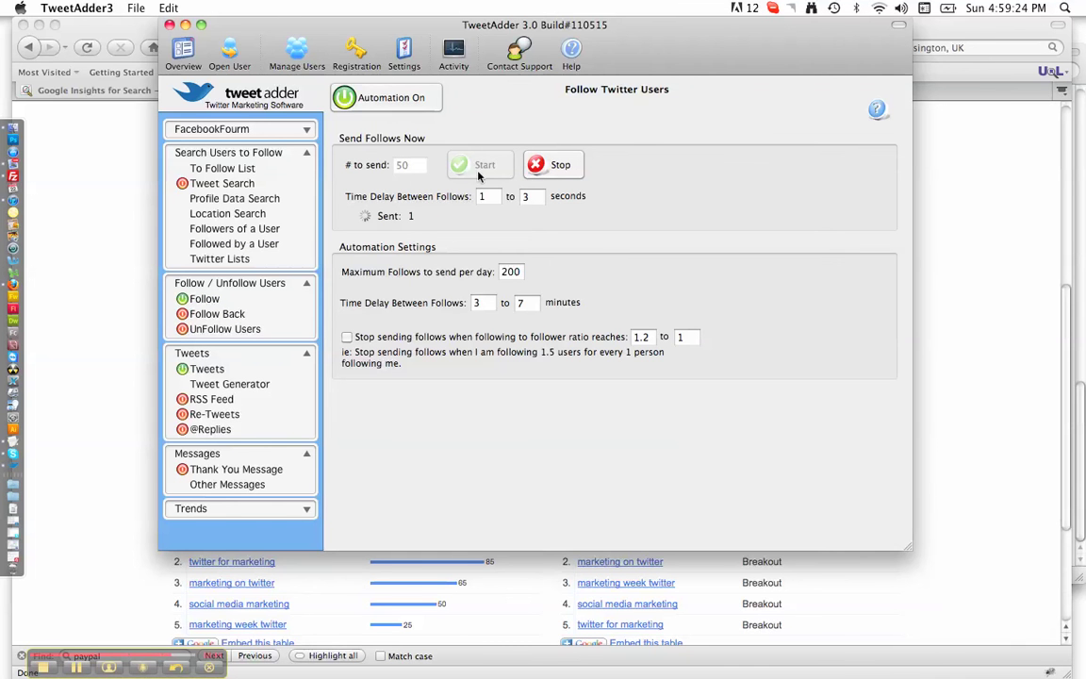